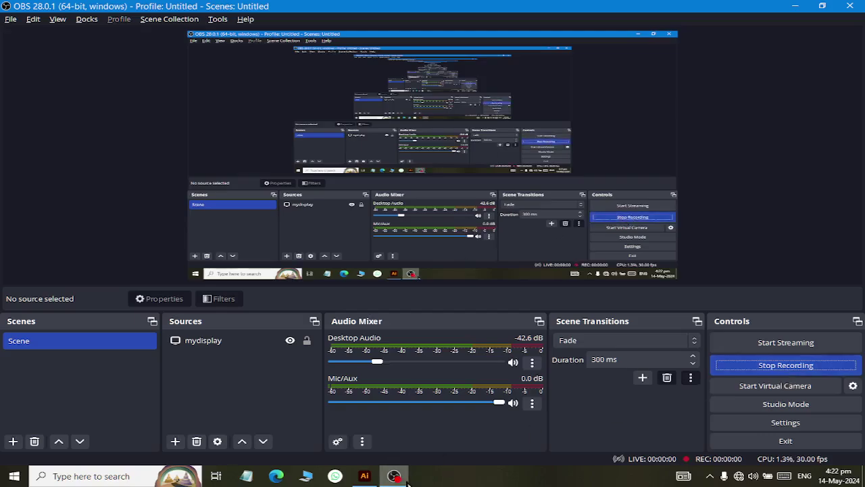
- Start the OBS screen recording with the blank Illustrator artboard in view
{"action": "left_click", "coordinate": [365, 476]}
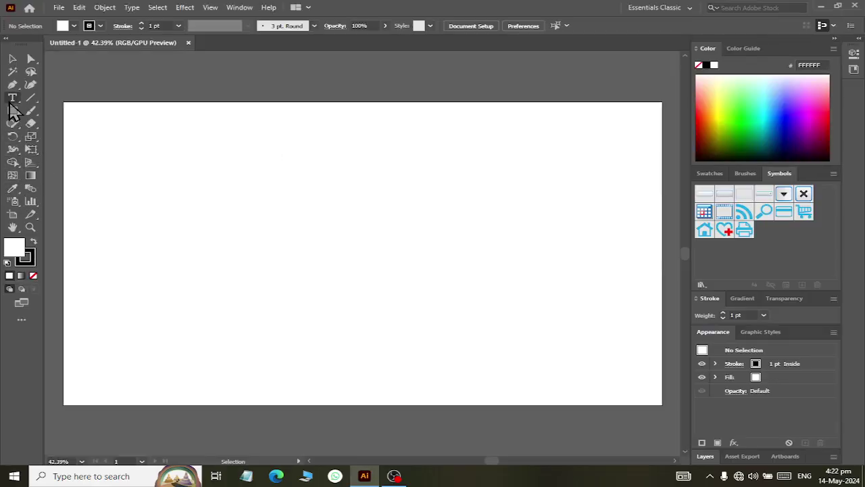
- Make a trial text box, undo its stretching, and delete it
{"action": "left_click_drag", "start_coordinate": [174, 146], "coordinate": [217, 155]}
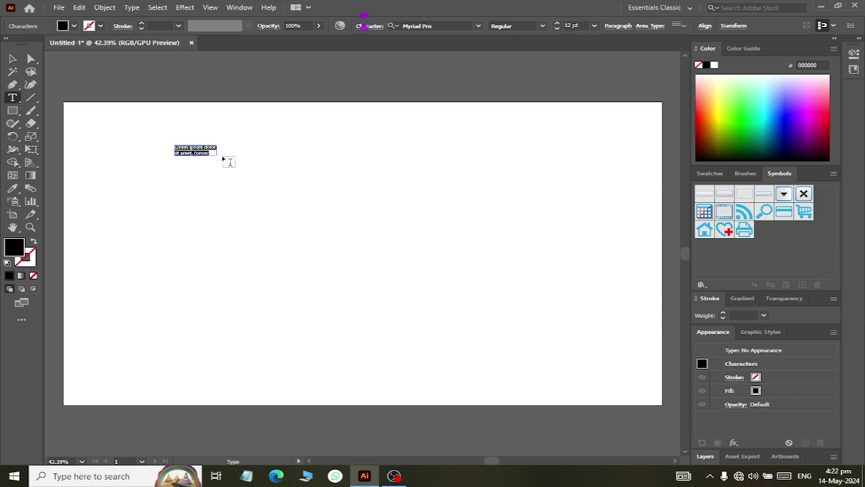
{"action": "key", "text": "BackSpace"}
{"action": "type", "text": "SHAPE BUILDER"}
{"action": "left_click", "coordinate": [12, 59]}
{"action": "left_click_drag", "start_coordinate": [195, 154], "coordinate": [205, 218]}
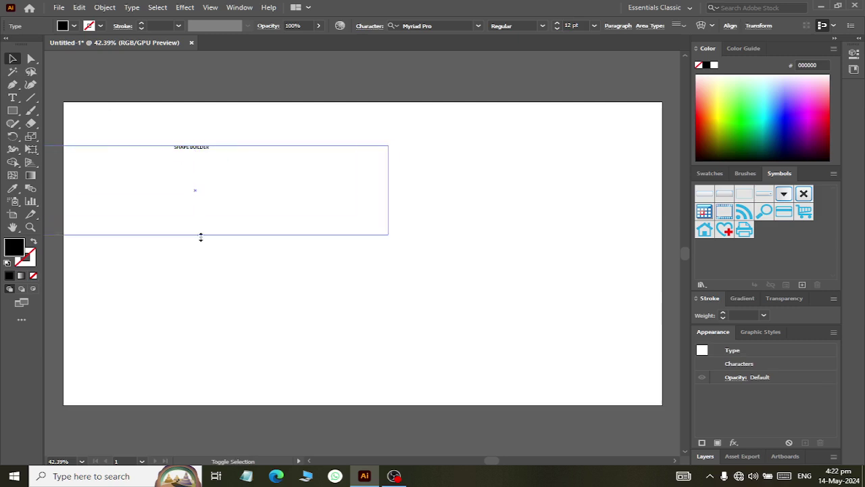
{"action": "key", "text": "ctrl+z"}
{"action": "key", "text": "ctrl+z"}
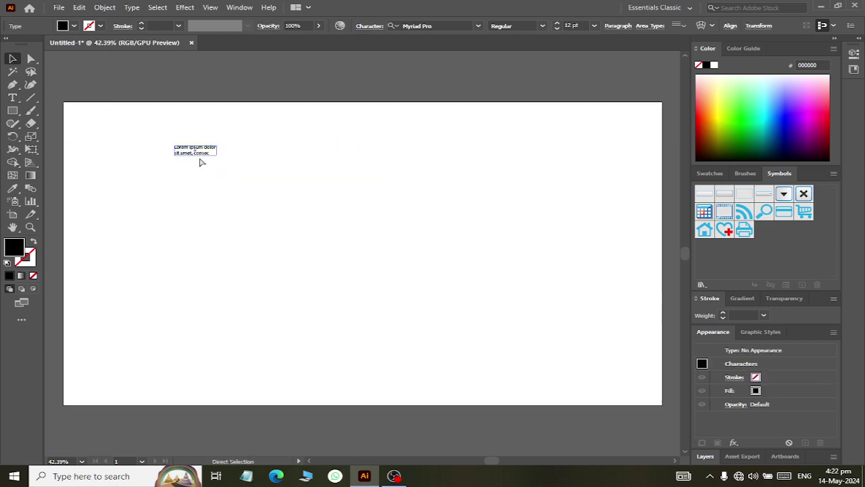
{"action": "key", "text": "ctrl+z"}
{"action": "key", "text": "ctrl+z"}
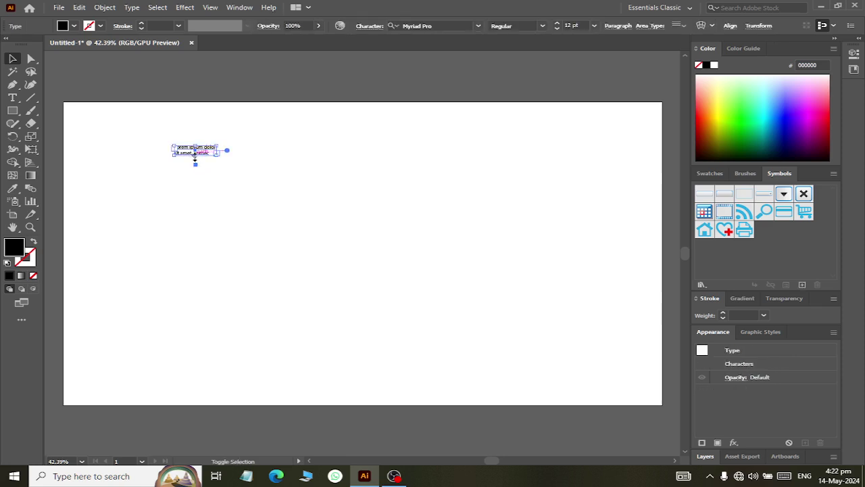
{"action": "left_click_drag", "start_coordinate": [195, 164], "coordinate": [204, 210]}
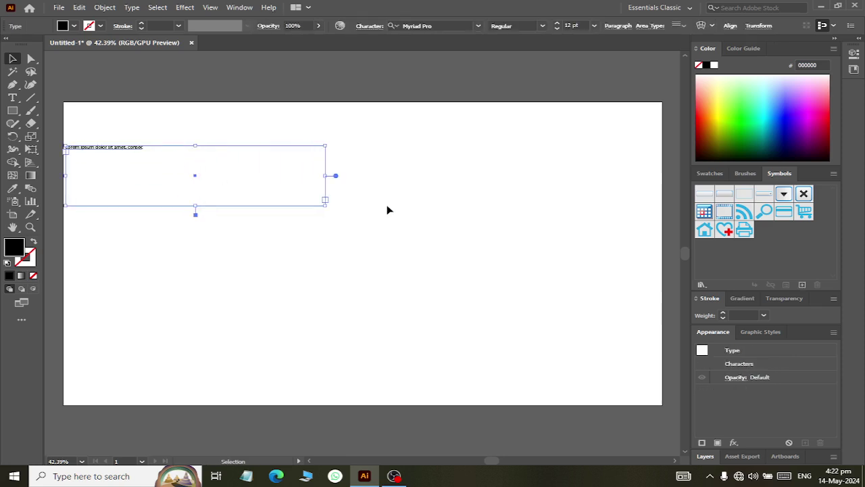
{"action": "key", "text": "Delete"}
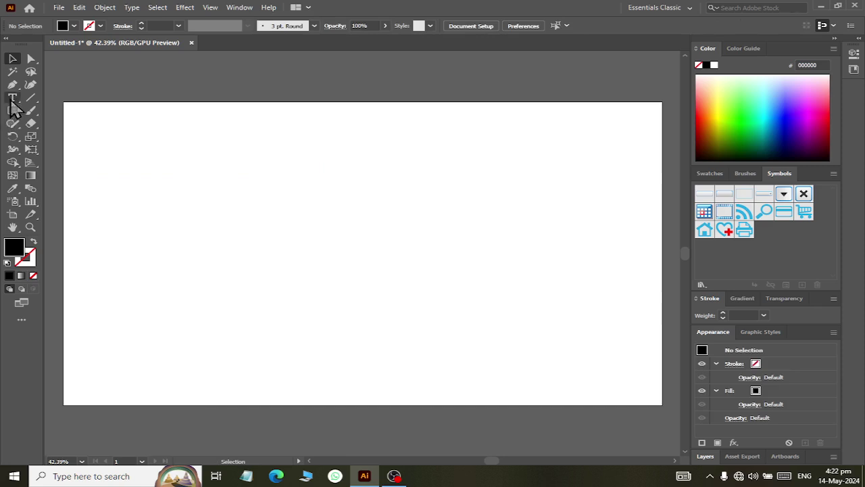
- Type a SHAPE BUILDER title, scale it up large, and place it near the top
{"action": "left_click", "coordinate": [12, 97]}
{"action": "left_click", "coordinate": [327, 170]}
{"action": "type", "text": "SHAPE BUILDER"}
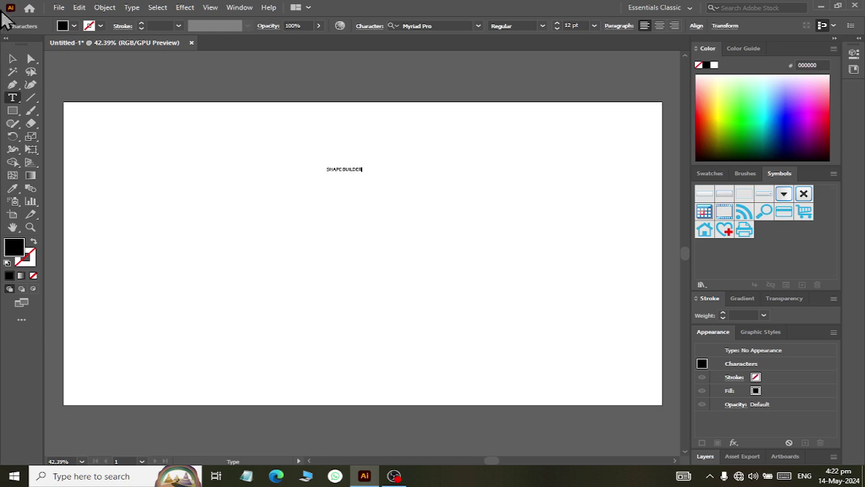
{"action": "left_click", "coordinate": [12, 59]}
{"action": "left_click", "coordinate": [338, 214]}
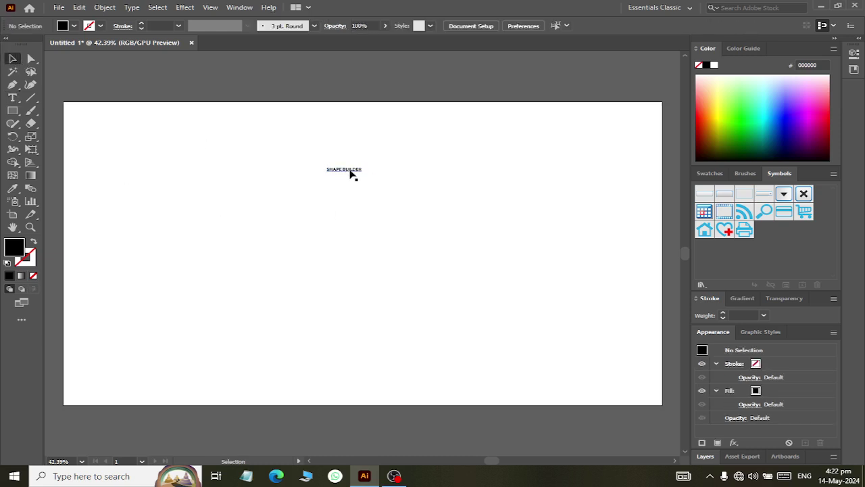
{"action": "left_click", "coordinate": [350, 170]}
{"action": "mouse_move", "coordinate": [344, 173]}
{"action": "left_mouse_down"}
{"action": "mouse_move", "coordinate": [346, 192]}
{"action": "mouse_move", "coordinate": [333, 138]}
{"action": "left_mouse_up"}
{"action": "left_click", "coordinate": [336, 212]}
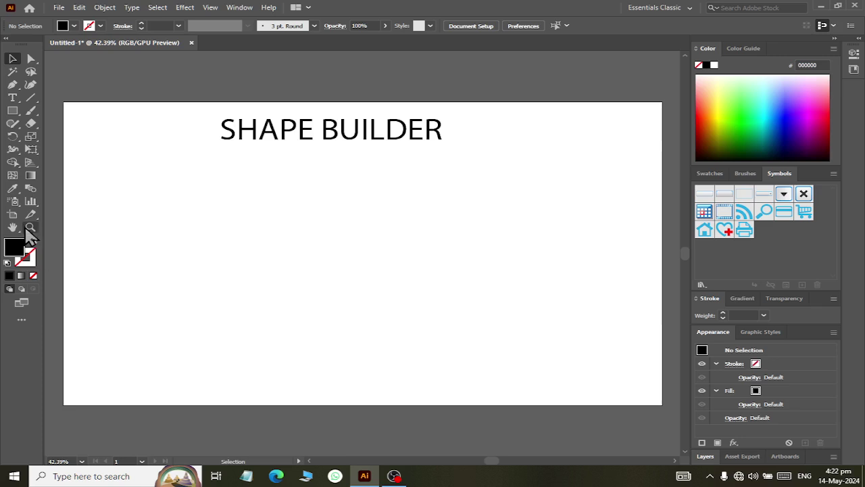
- Type OBJECT, DELETE, BREAK, JOIN as a stacked list at the left and enlarge it
{"action": "left_click", "coordinate": [30, 257]}
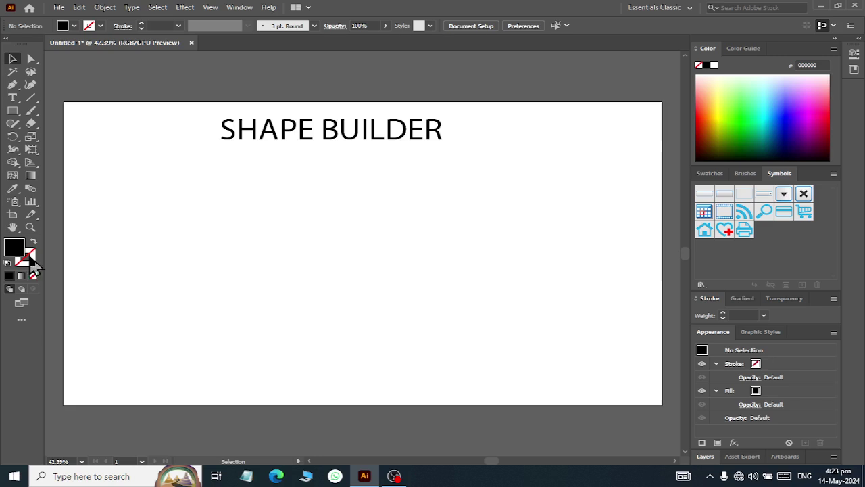
{"action": "left_click", "coordinate": [12, 98]}
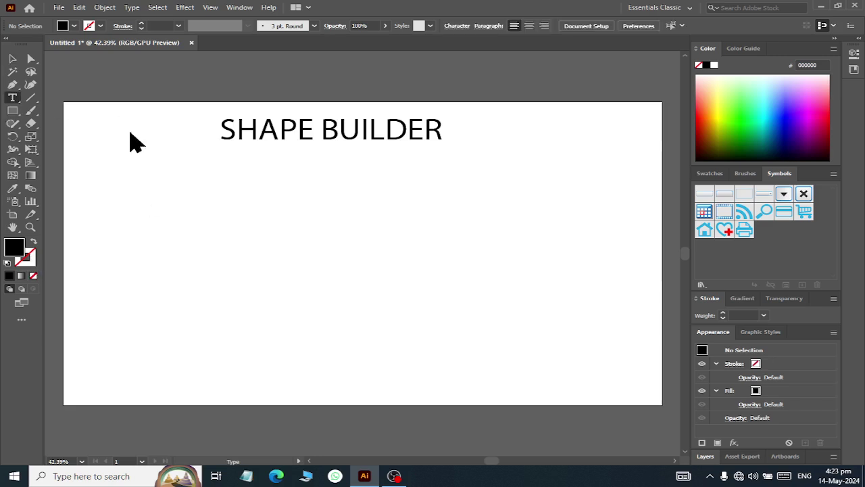
{"action": "left_click", "coordinate": [129, 153]}
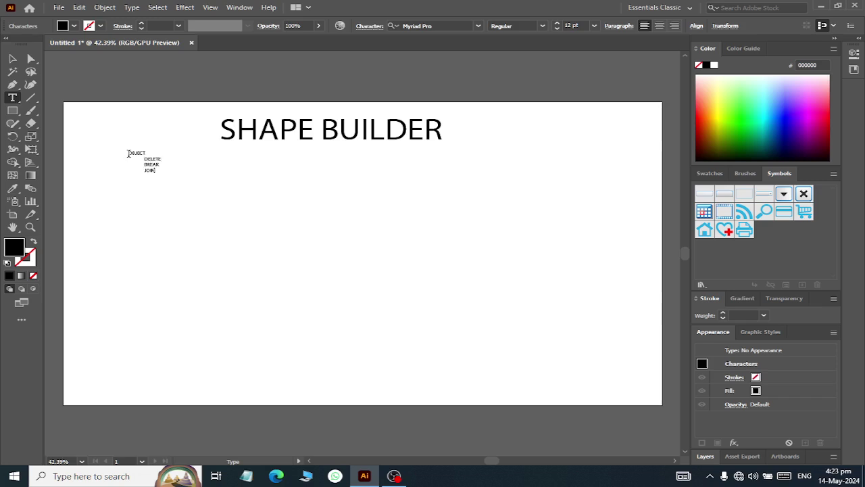
{"action": "left_click", "coordinate": [12, 59]}
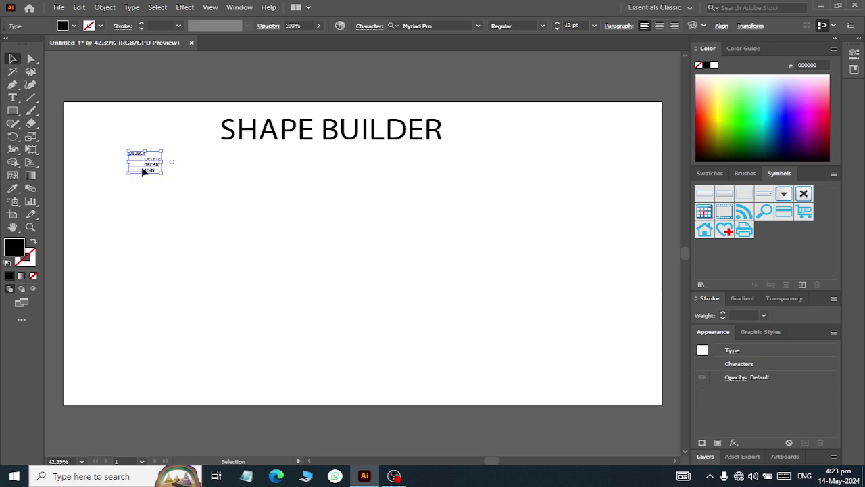
{"action": "left_click_drag", "start_coordinate": [159, 173], "coordinate": [214, 254]}
{"action": "left_click", "coordinate": [353, 207]}
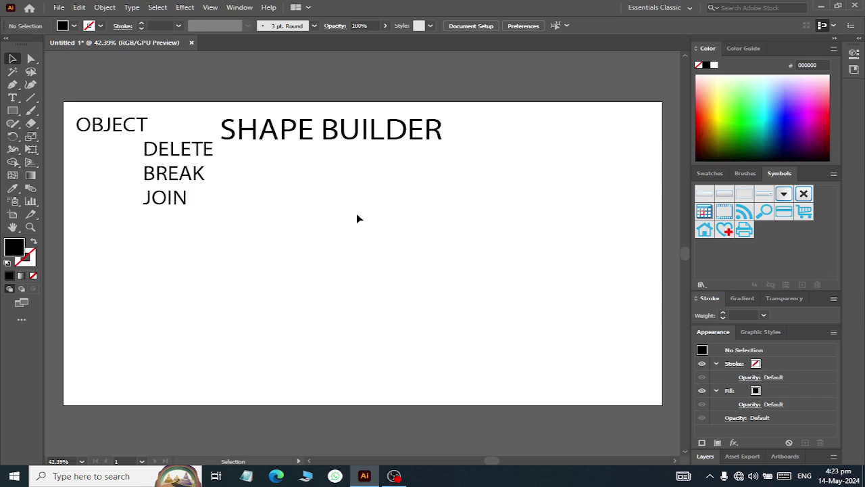
- Draw a square below the title and fill it green
{"action": "left_click", "coordinate": [12, 110]}
{"action": "left_click_drag", "start_coordinate": [267, 193], "coordinate": [326, 252]}
{"action": "left_click", "coordinate": [13, 59]}
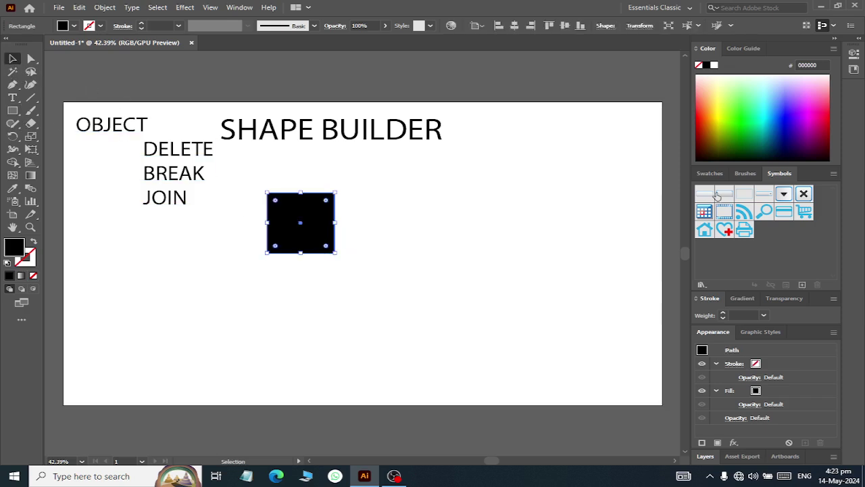
{"action": "left_click", "coordinate": [758, 112]}
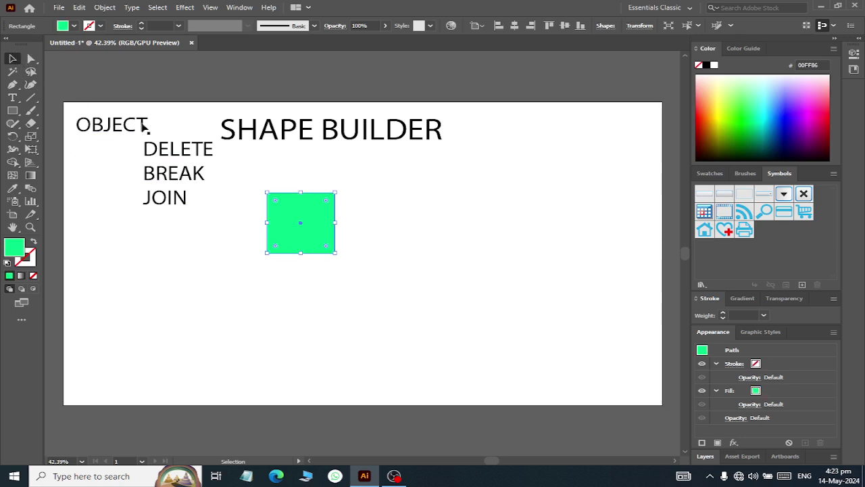
{"action": "left_click", "coordinate": [243, 183]}
- Duplicate the square into two overlapping copies below it, filled cyan (right) and blue (left)
{"action": "left_click_drag", "start_coordinate": [321, 230], "coordinate": [346, 255]}
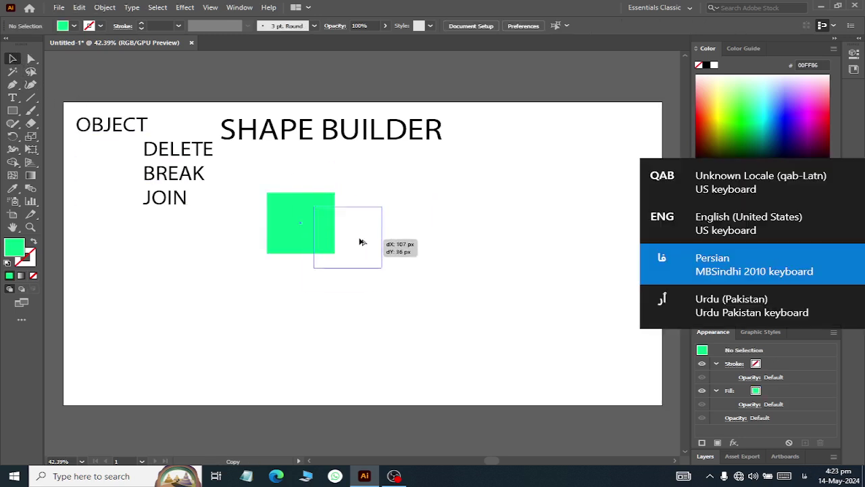
{"action": "left_click_drag", "start_coordinate": [346, 254], "coordinate": [267, 248]}
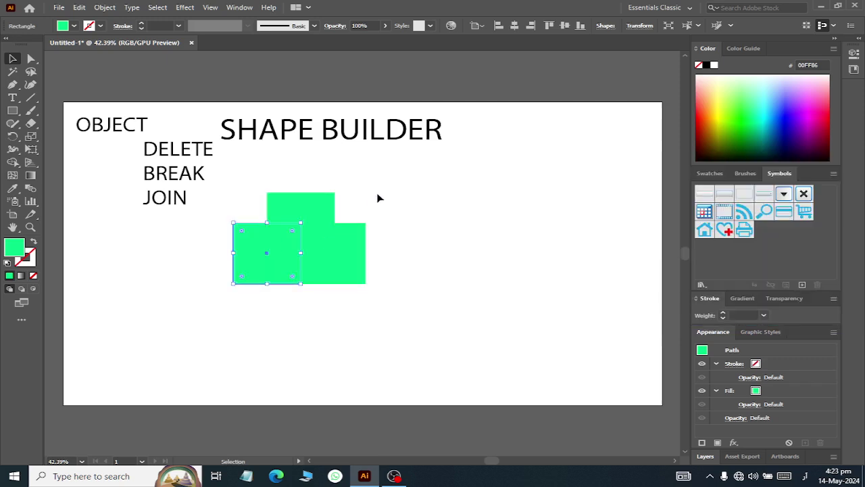
{"action": "left_click", "coordinate": [421, 322]}
{"action": "left_click", "coordinate": [337, 272]}
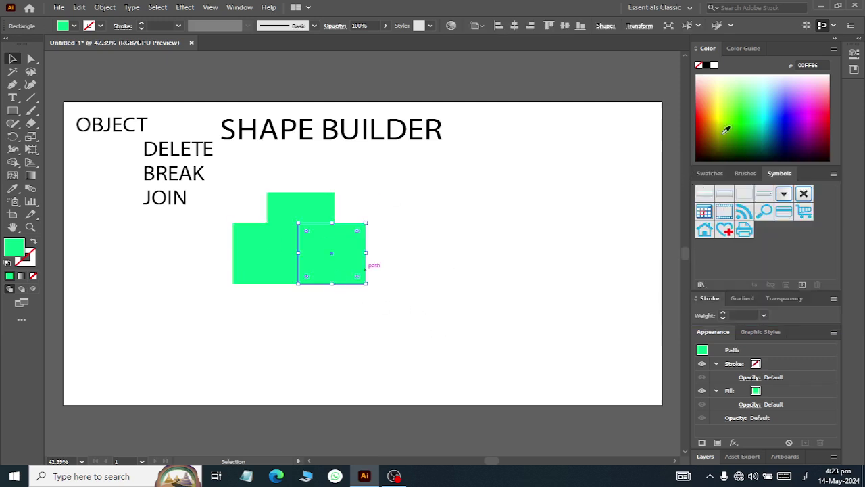
{"action": "left_click", "coordinate": [272, 243]}
{"action": "left_click", "coordinate": [779, 120]}
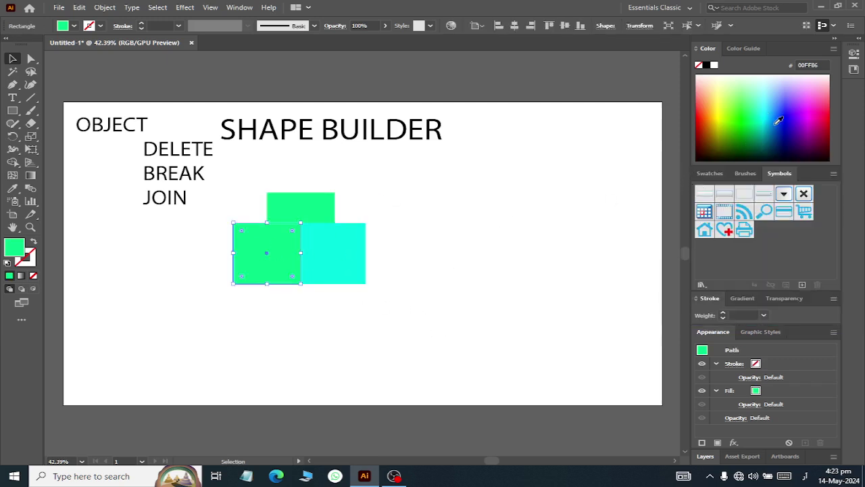
{"action": "left_click", "coordinate": [471, 224]}
{"action": "left_click_drag", "start_coordinate": [237, 187], "coordinate": [378, 290]}
{"action": "scroll", "coordinate": [313, 206], "scroll_direction": "up", "scroll_amount": 2}
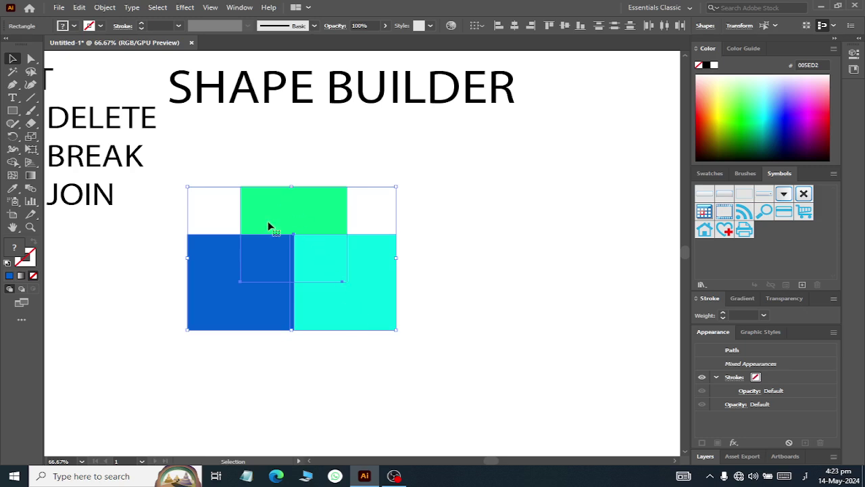
{"action": "left_click", "coordinate": [502, 261]}
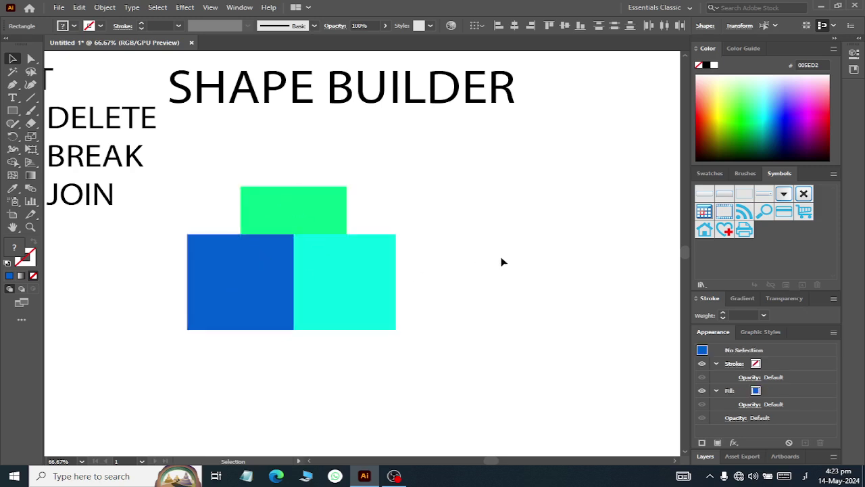
{"action": "left_click", "coordinate": [12, 110]}
- Draw a blue square, rotate it 45° into a diamond, and duplicate it into a four-diamond column
{"action": "left_click_drag", "start_coordinate": [512, 203], "coordinate": [565, 250]}
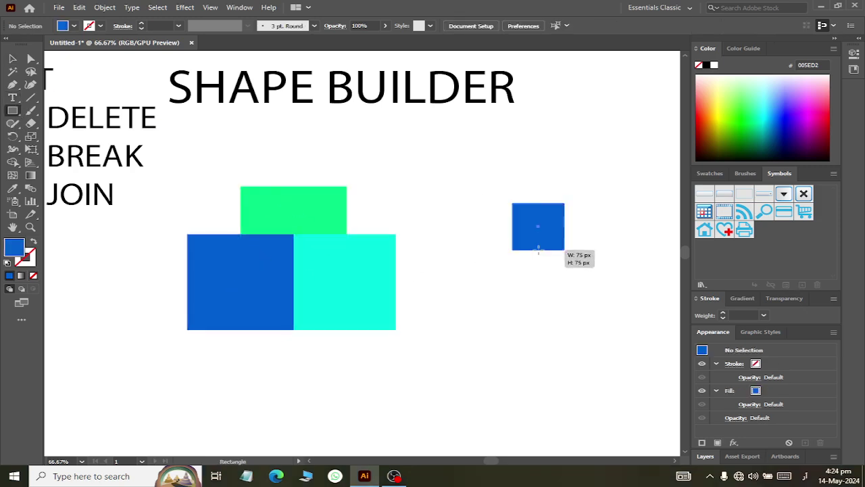
{"action": "left_click", "coordinate": [10, 60]}
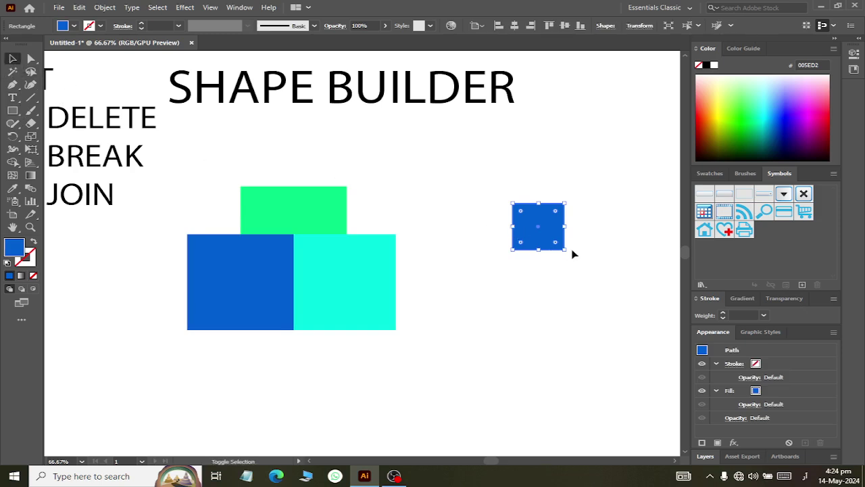
{"action": "left_click_drag", "start_coordinate": [568, 255], "coordinate": [539, 282]}
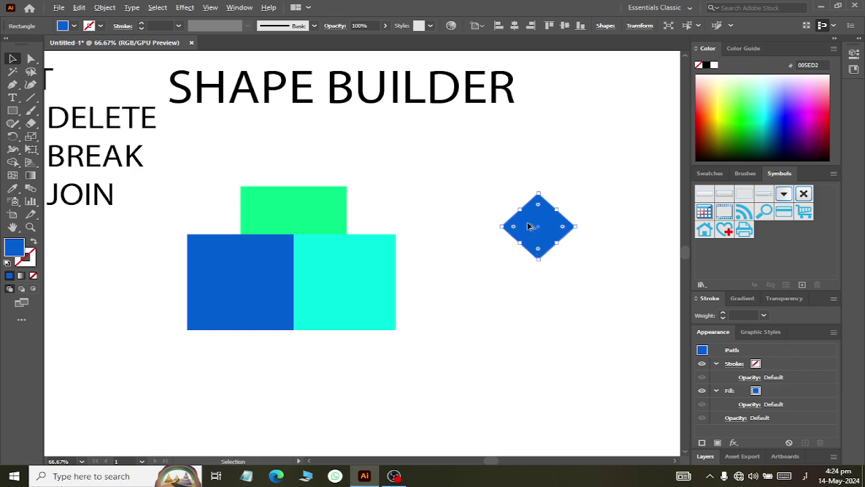
{"action": "left_click_drag", "start_coordinate": [530, 221], "coordinate": [549, 330]}
{"action": "left_click_drag", "start_coordinate": [465, 227], "coordinate": [608, 338]}
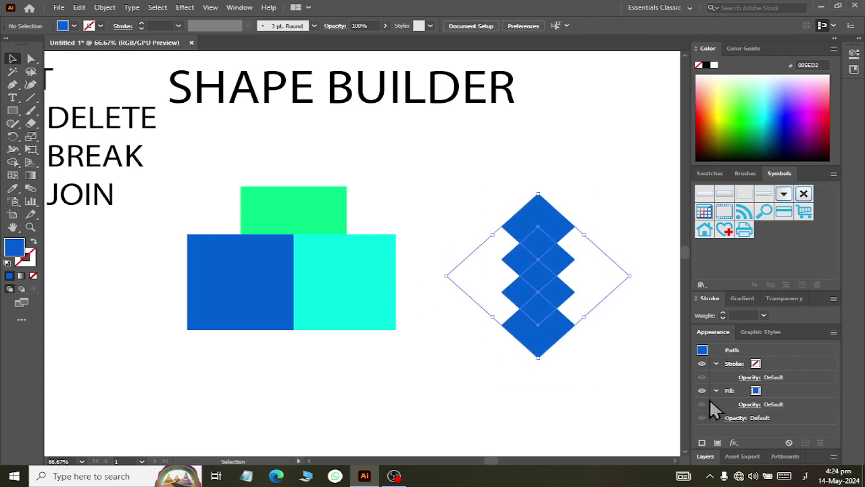
{"action": "key", "text": "ctrl+equal"}
{"action": "key", "text": "ctrl+equal"}
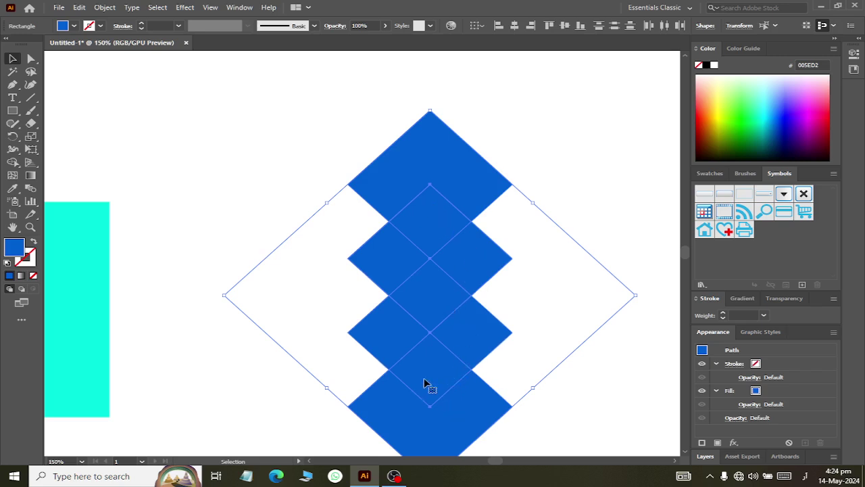
{"action": "scroll", "coordinate": [436, 455], "scroll_direction": "down", "scroll_amount": 2}
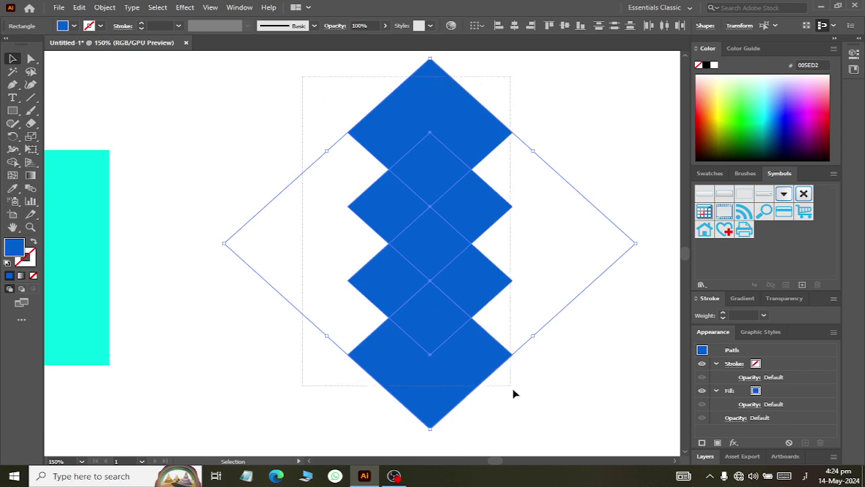
{"action": "left_click", "coordinate": [13, 163]}
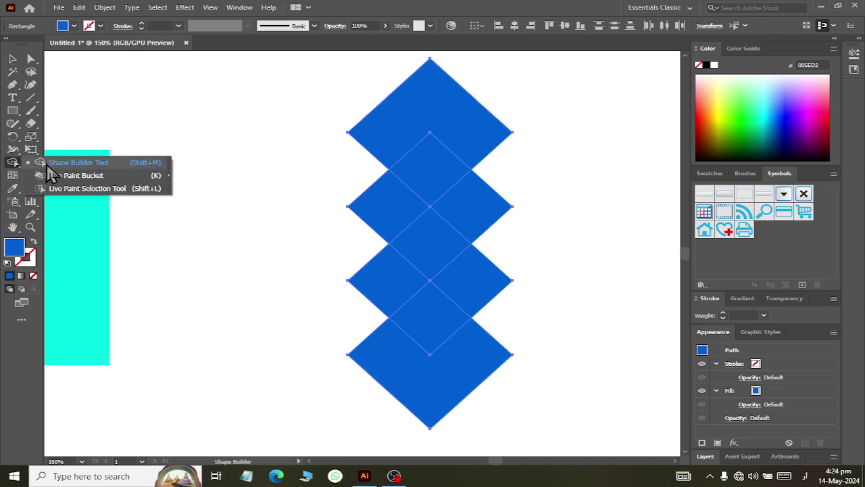
- Split the diamond stack at its overlaps with Shape Builder and fill the lowest overlap dark green
{"action": "left_click", "coordinate": [426, 118]}
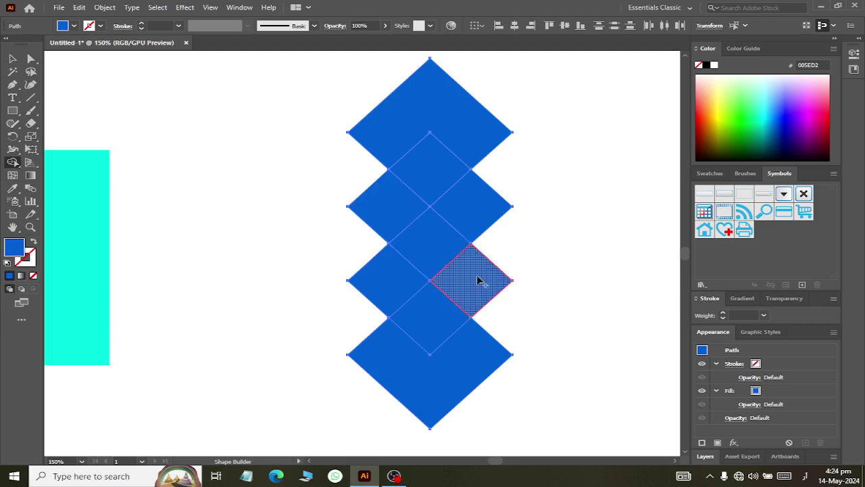
{"action": "left_click", "coordinate": [12, 59]}
{"action": "left_click", "coordinate": [123, 139]}
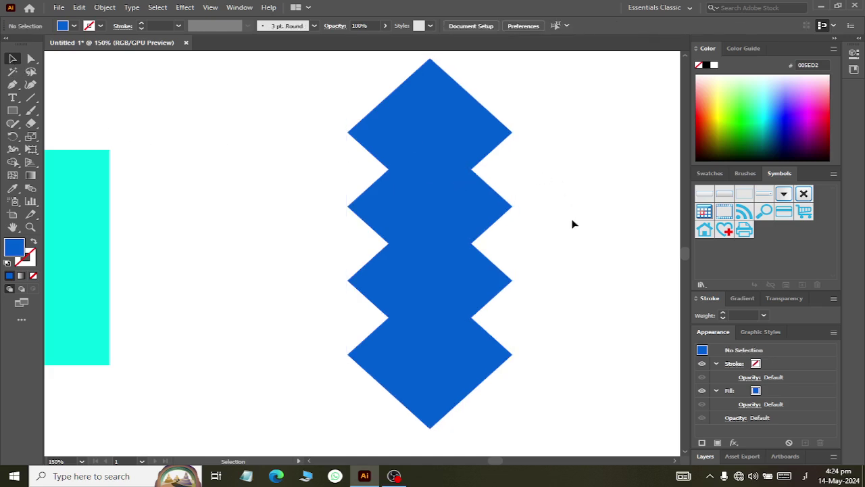
{"action": "left_click", "coordinate": [450, 116]}
{"action": "left_click", "coordinate": [445, 384]}
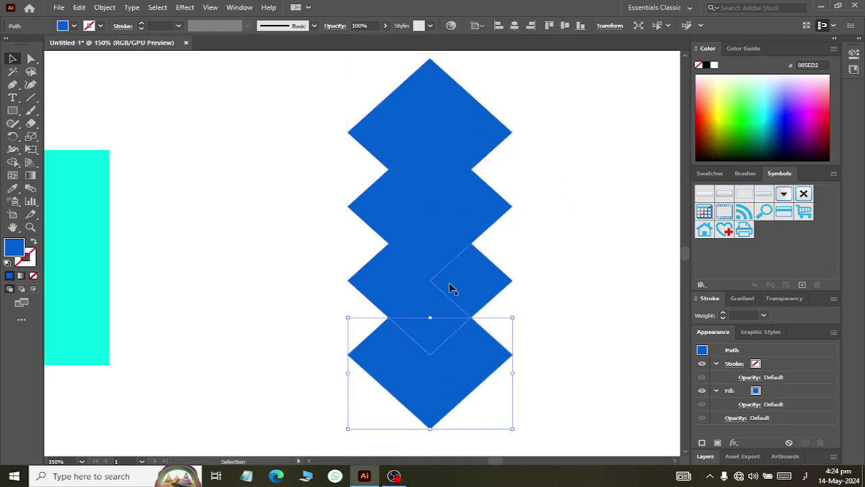
{"action": "left_click", "coordinate": [433, 312]}
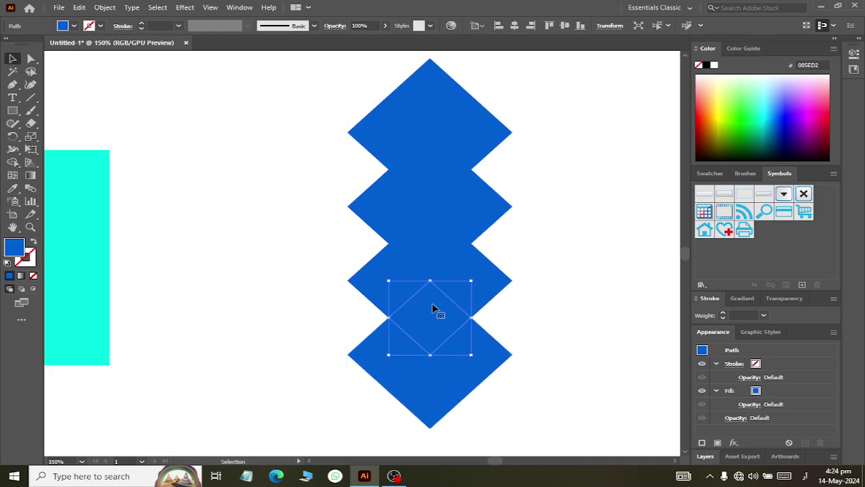
{"action": "left_click", "coordinate": [730, 143]}
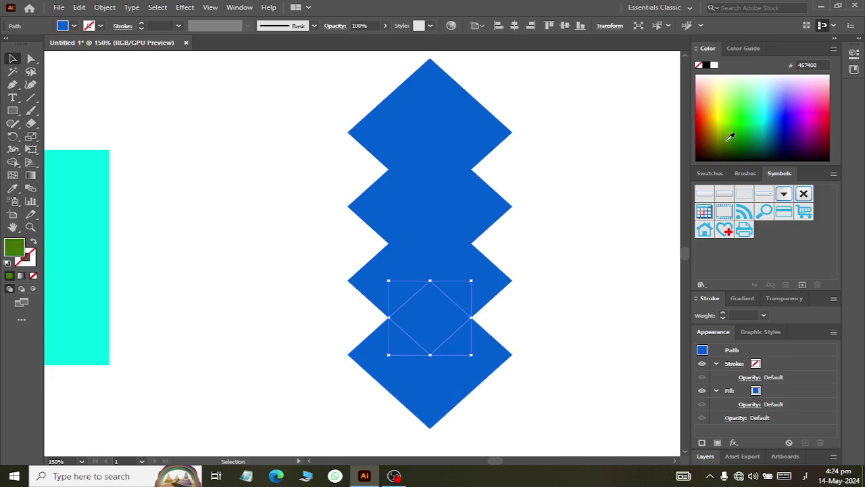
{"action": "left_click", "coordinate": [436, 254]}
- Copy the dark green onto the middle and top overlap pieces with the Eyedropper
{"action": "left_click", "coordinate": [12, 188]}
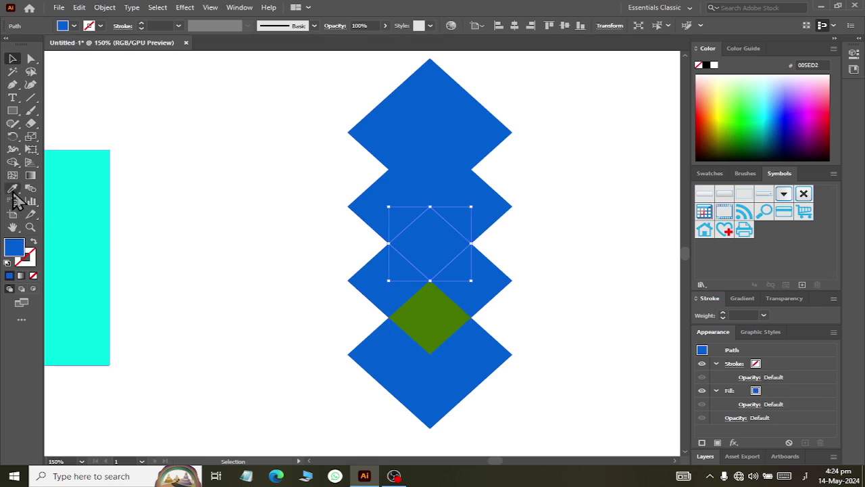
{"action": "left_click", "coordinate": [444, 312]}
{"action": "key", "text": "ctrl+z"}
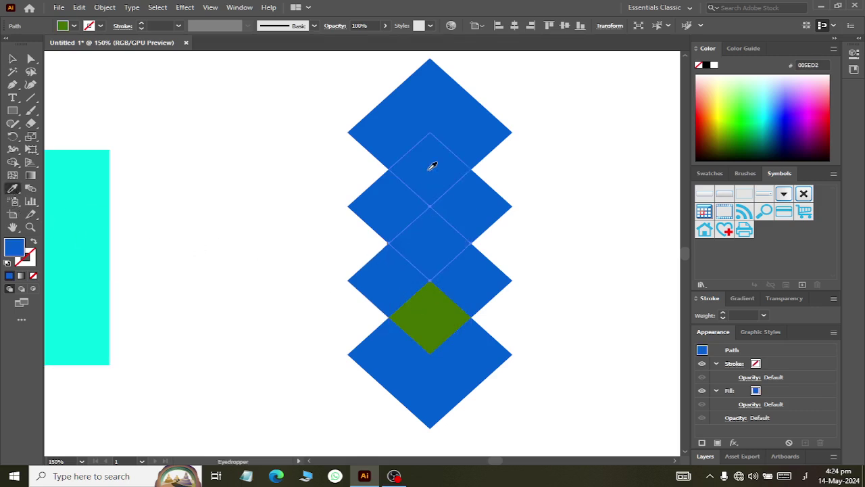
{"action": "key", "text": "ctrl+shift+z"}
{"action": "left_click", "coordinate": [12, 59]}
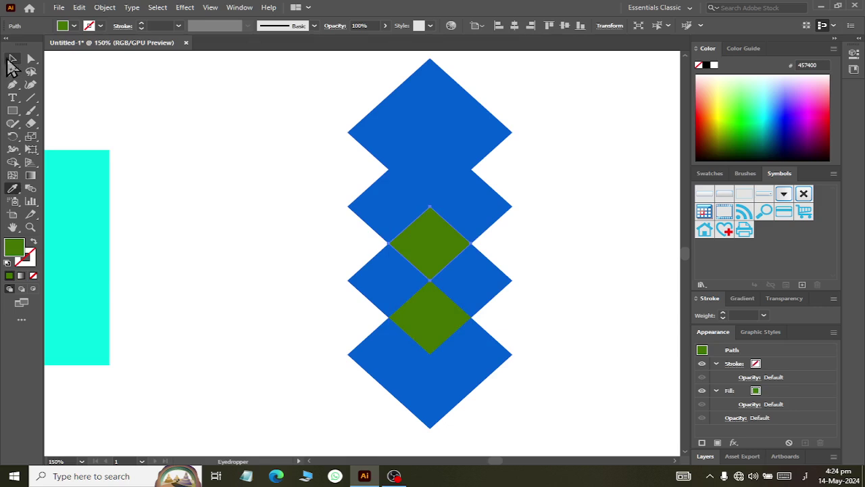
{"action": "left_click", "coordinate": [411, 181]}
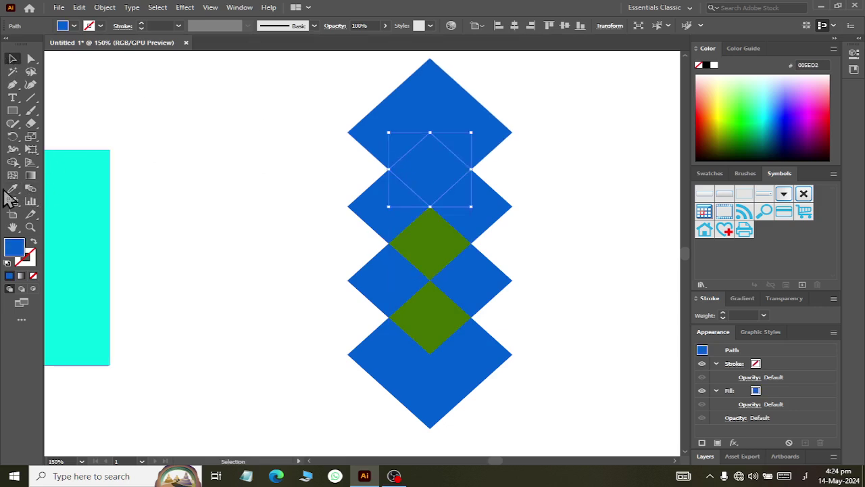
{"action": "left_click", "coordinate": [13, 189]}
{"action": "left_click", "coordinate": [402, 236]}
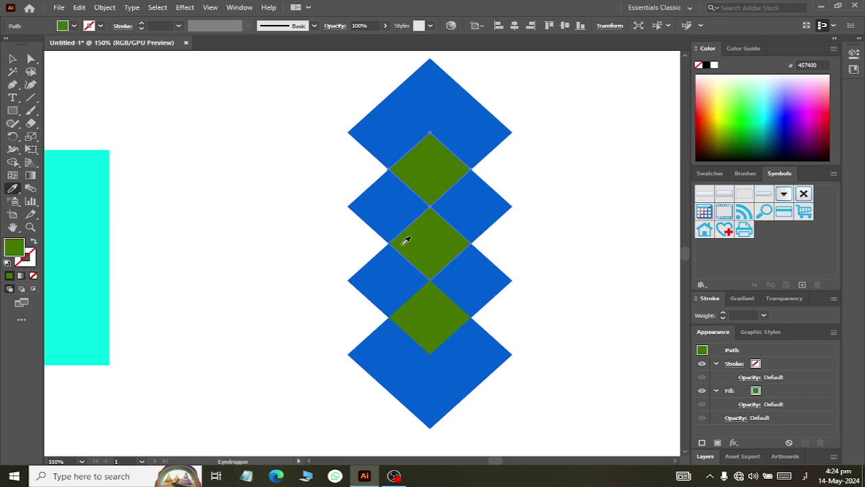
{"action": "left_click", "coordinate": [12, 59]}
{"action": "left_click", "coordinate": [477, 186]}
- Fill the second-row right piece and third-row left piece yellow-green
{"action": "left_click", "coordinate": [521, 205]}
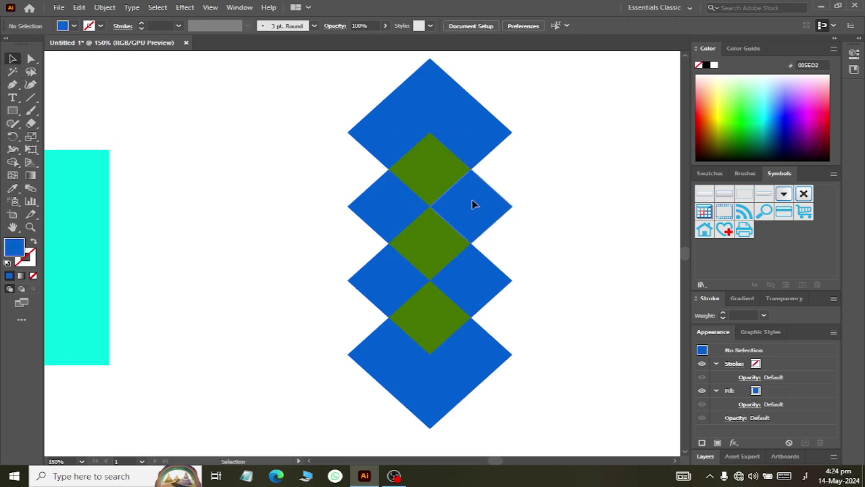
{"action": "left_click", "coordinate": [474, 203]}
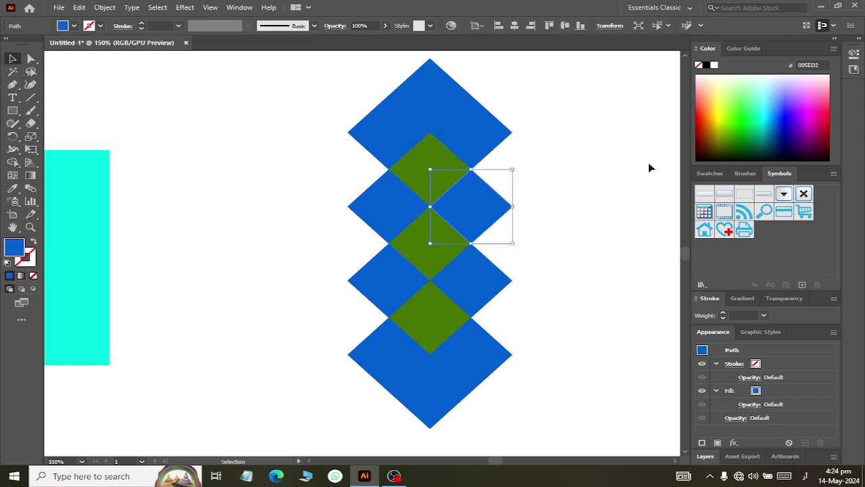
{"action": "left_click", "coordinate": [756, 103]}
{"action": "left_click", "coordinate": [726, 125]}
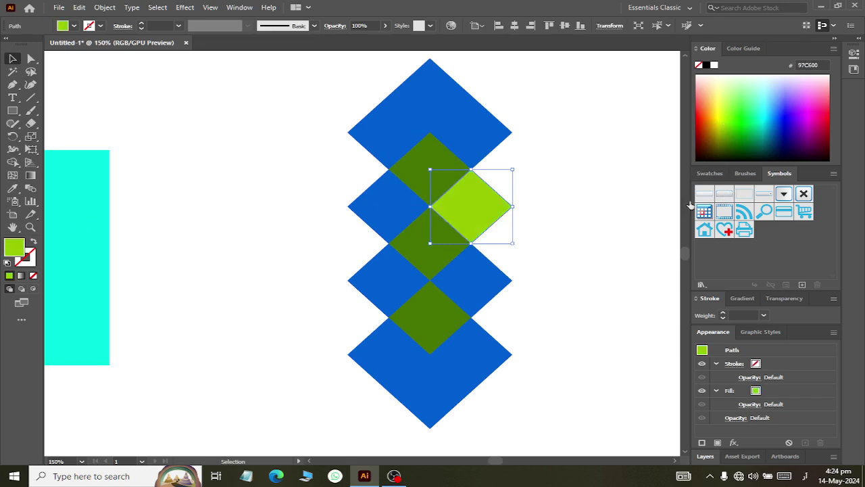
{"action": "left_click", "coordinate": [379, 285]}
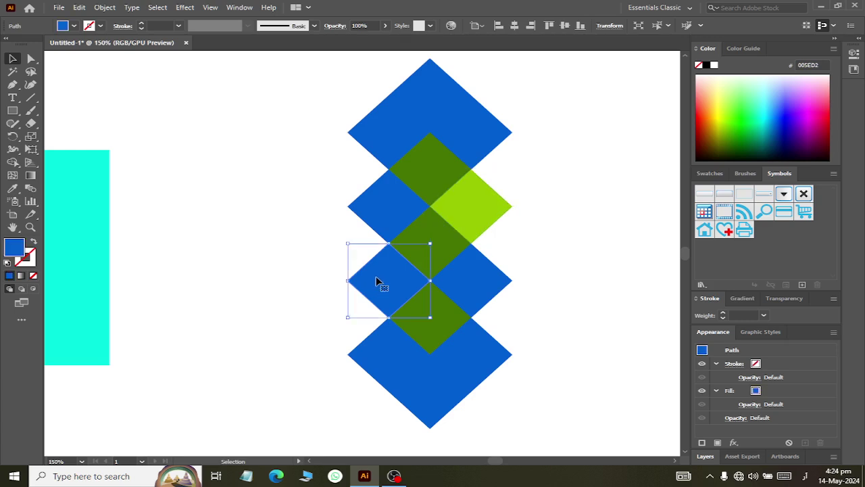
{"action": "left_click", "coordinate": [12, 189]}
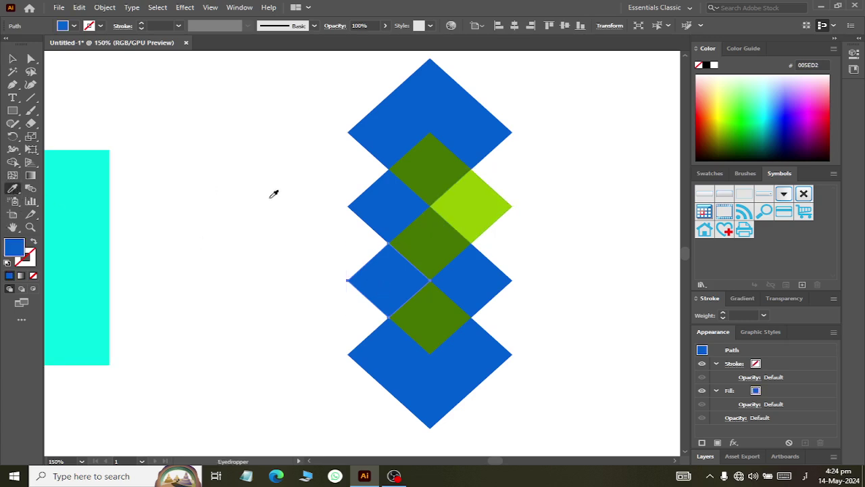
{"action": "left_click", "coordinate": [483, 196]}
{"action": "left_click", "coordinate": [13, 58]}
{"action": "left_click", "coordinate": [324, 224]}
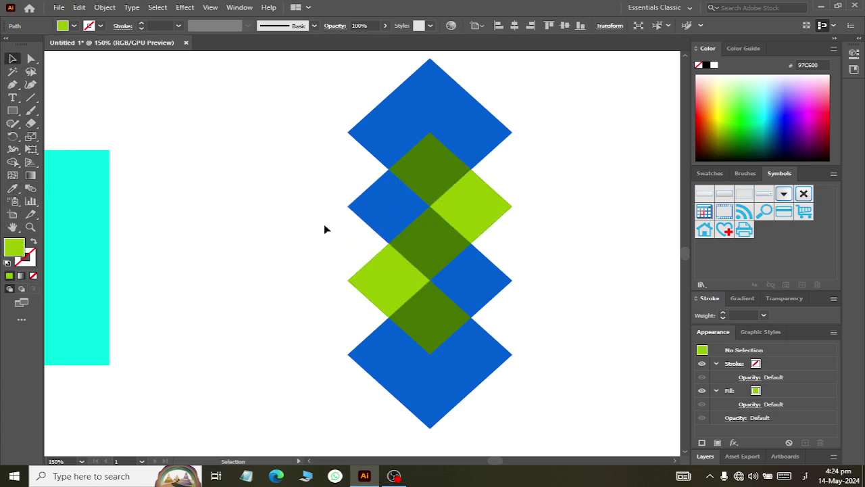
- Fill the second-row left piece and third-row right piece medium green
{"action": "left_click", "coordinate": [390, 210]}
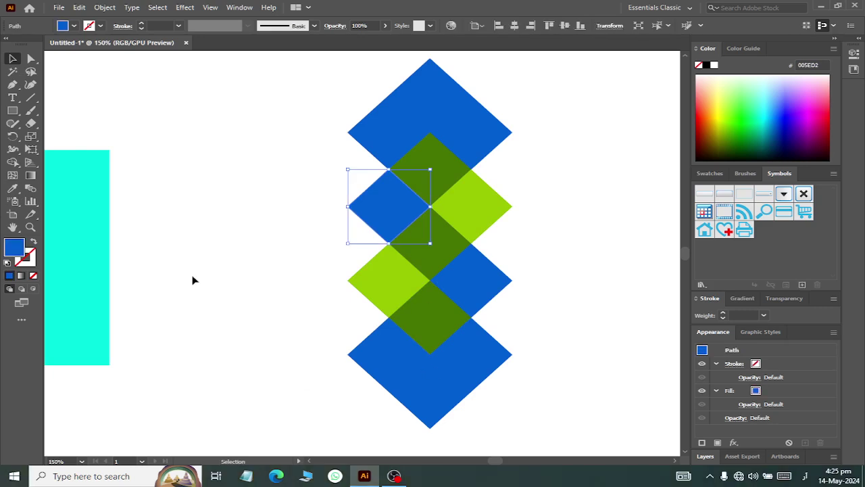
{"action": "left_click", "coordinate": [749, 112]}
{"action": "left_click", "coordinate": [728, 121]}
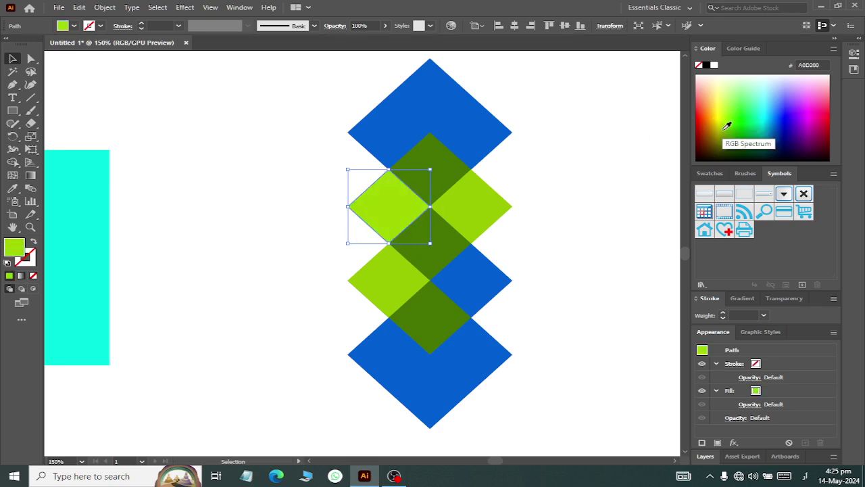
{"action": "left_click", "coordinate": [731, 139]}
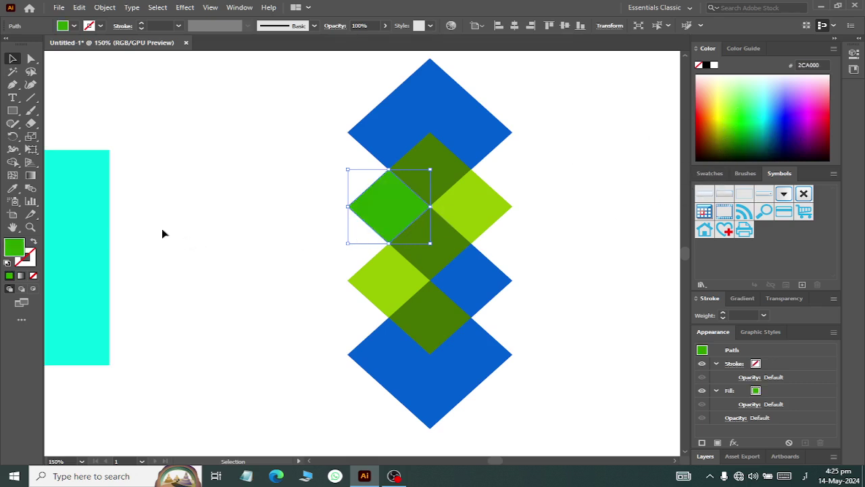
{"action": "left_click", "coordinate": [462, 281]}
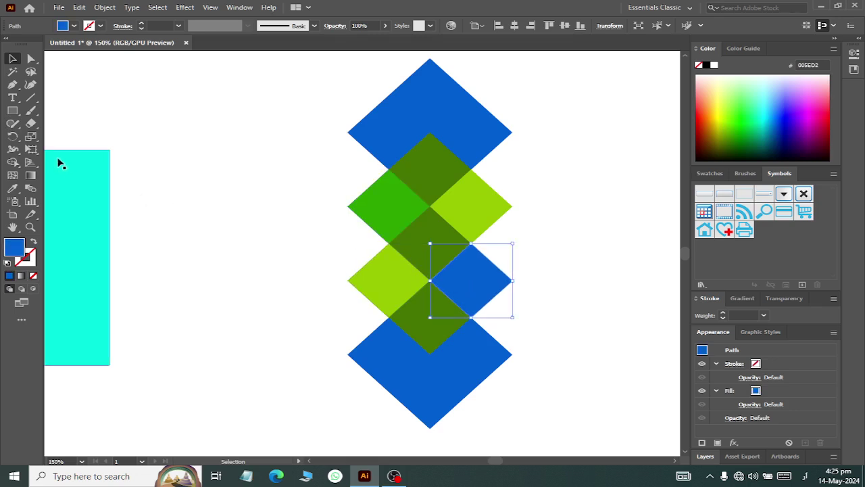
{"action": "left_click", "coordinate": [12, 188]}
{"action": "left_click", "coordinate": [389, 195]}
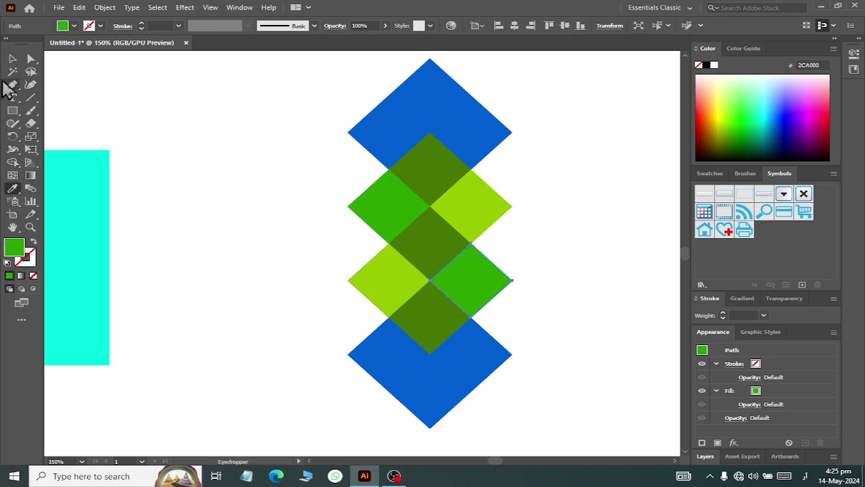
{"action": "left_click", "coordinate": [13, 59]}
{"action": "left_click", "coordinate": [169, 121]}
- Move the diamond stack down and to the left
{"action": "scroll", "coordinate": [206, 126], "scroll_direction": "down", "scroll_amount": 3, "text": "alt"}
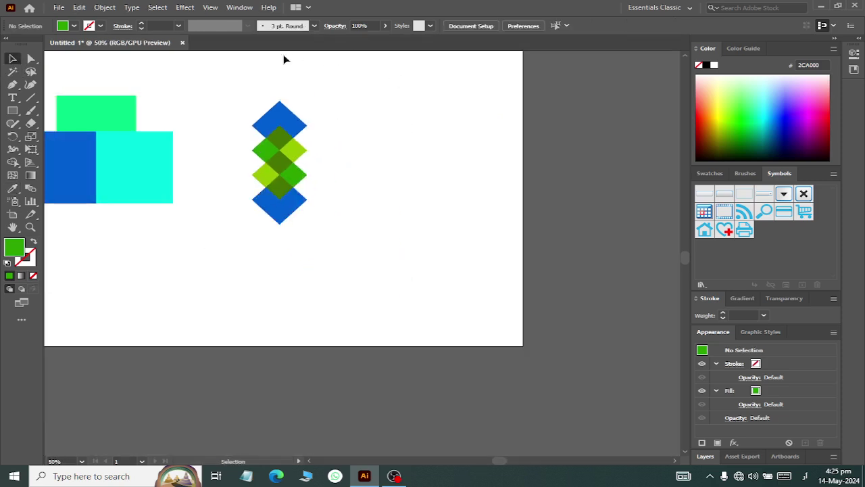
{"action": "left_click_drag", "start_coordinate": [219, 76], "coordinate": [255, 224]}
{"action": "left_click_drag", "start_coordinate": [280, 115], "coordinate": [160, 246]}
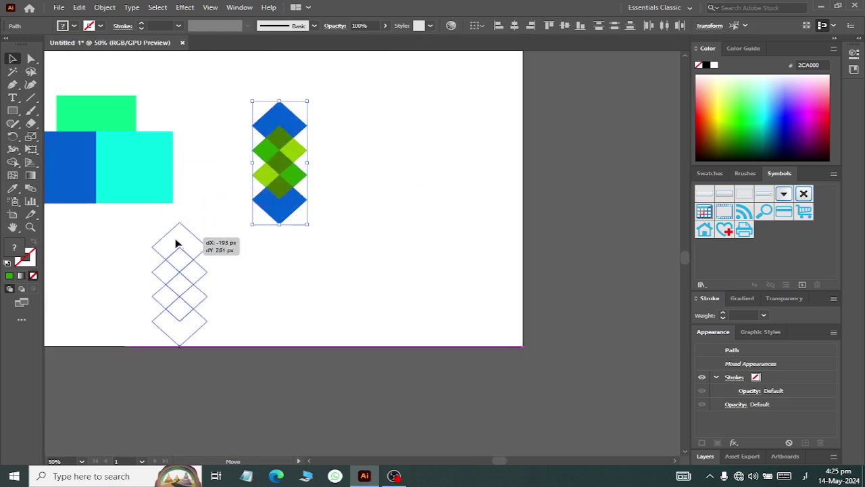
{"action": "scroll", "coordinate": [246, 111], "scroll_direction": "up", "scroll_amount": 2, "text": "alt"}
- Draw a green circle and duplicate it into four overlapping circles, three in a row, one below
{"action": "left_click", "coordinate": [248, 110]}
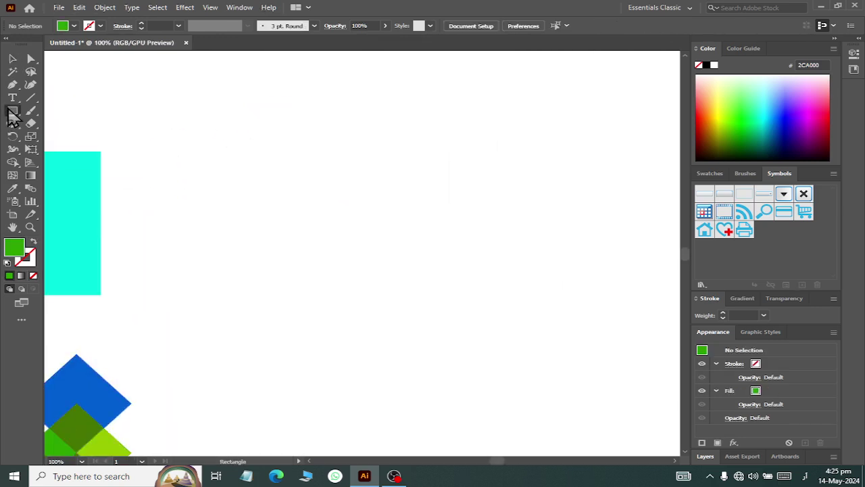
{"action": "left_click_drag", "start_coordinate": [11, 112], "coordinate": [52, 135]}
{"action": "left_click_drag", "start_coordinate": [219, 157], "coordinate": [338, 265]}
{"action": "left_click", "coordinate": [12, 58]}
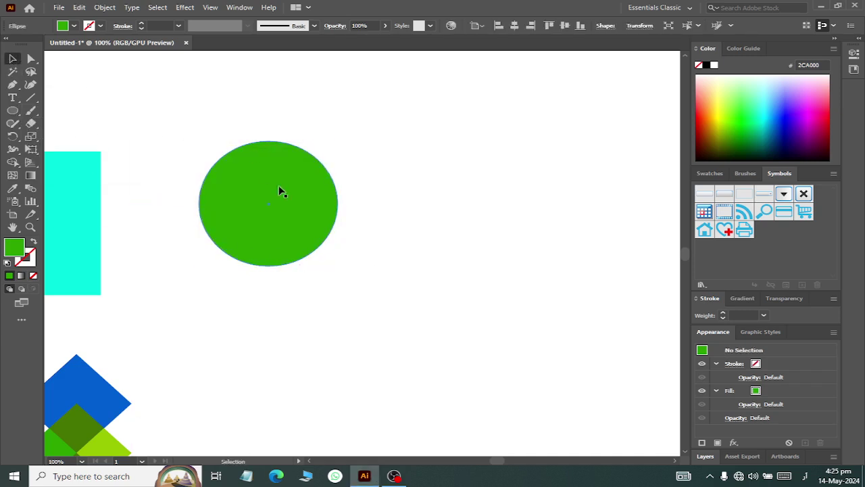
{"action": "mouse_move", "coordinate": [279, 189]}
{"action": "left_mouse_down", "text": "alt"}
{"action": "mouse_move", "coordinate": [365, 210]}
{"action": "mouse_move", "coordinate": [236, 207]}
{"action": "mouse_move", "coordinate": [269, 262]}
{"action": "left_mouse_up", "text": "alt"}
{"action": "key", "text": "ctrl+shift+a"}
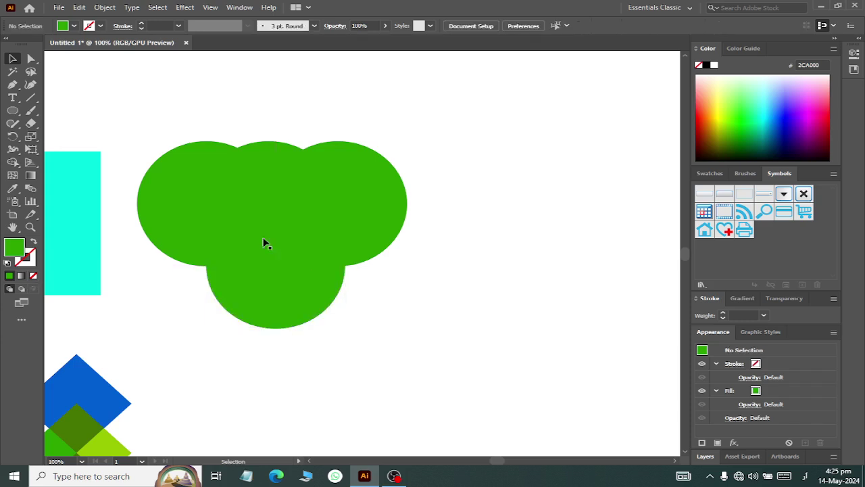
{"action": "left_click_drag", "start_coordinate": [217, 193], "coordinate": [425, 331]}
{"action": "left_click_drag", "start_coordinate": [288, 245], "coordinate": [366, 230]}
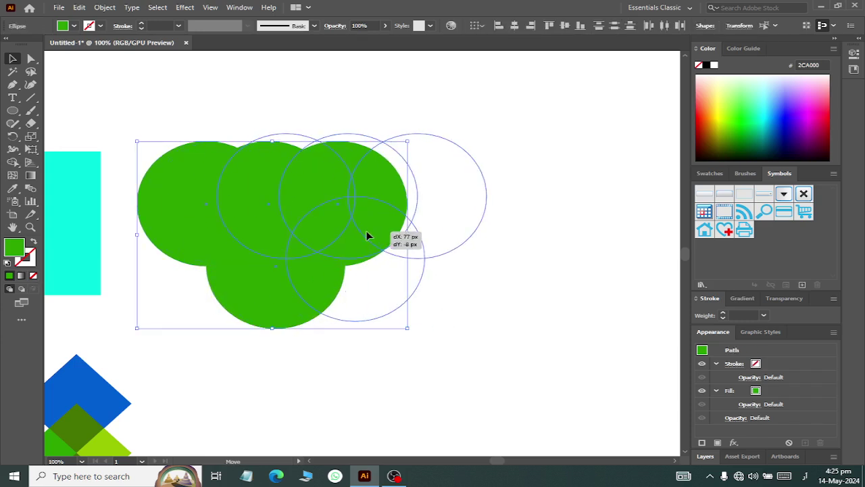
{"action": "key", "text": "ctrl+plus"}
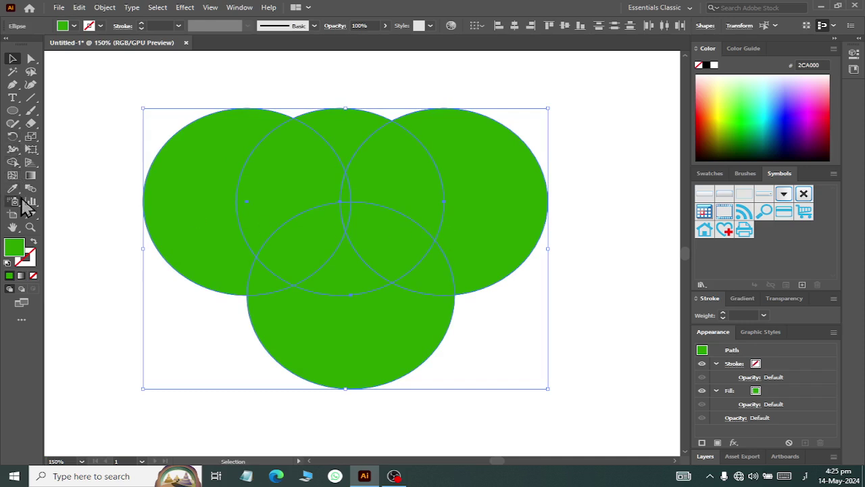
- Delete the two lens-shaped overlaps between the top circles with Shape Builder
{"action": "left_click", "coordinate": [13, 162]}
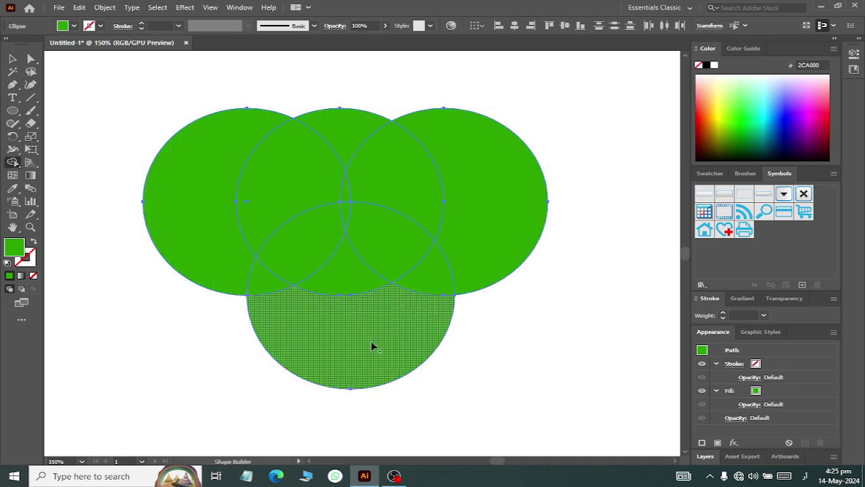
{"action": "left_click", "coordinate": [228, 231]}
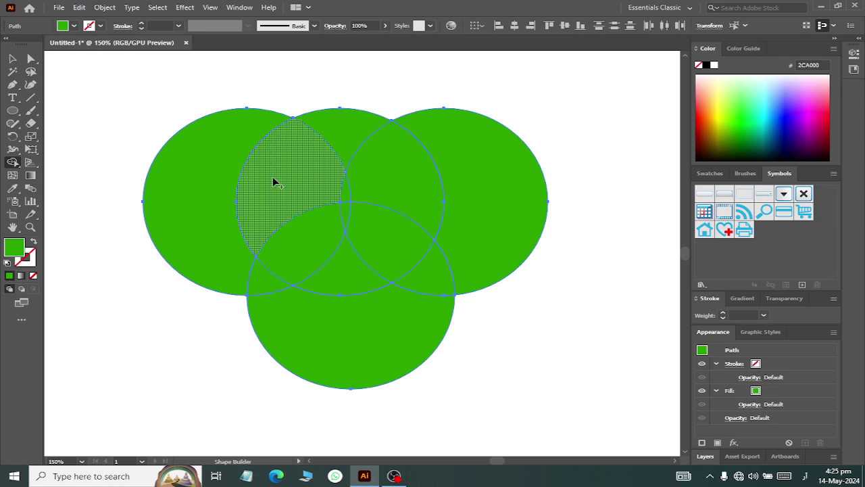
{"action": "left_click", "coordinate": [372, 179], "text": "alt"}
{"action": "left_click", "coordinate": [271, 185], "text": "alt"}
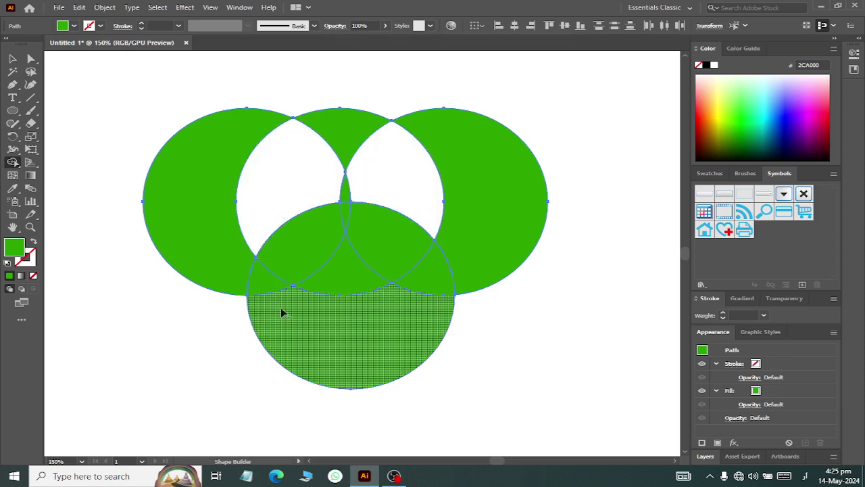
- Check the resulting pieces are separate by pulling them away, then undo the moves
{"action": "left_click", "coordinate": [12, 59]}
{"action": "left_click", "coordinate": [361, 165]}
{"action": "left_click", "coordinate": [469, 169]}
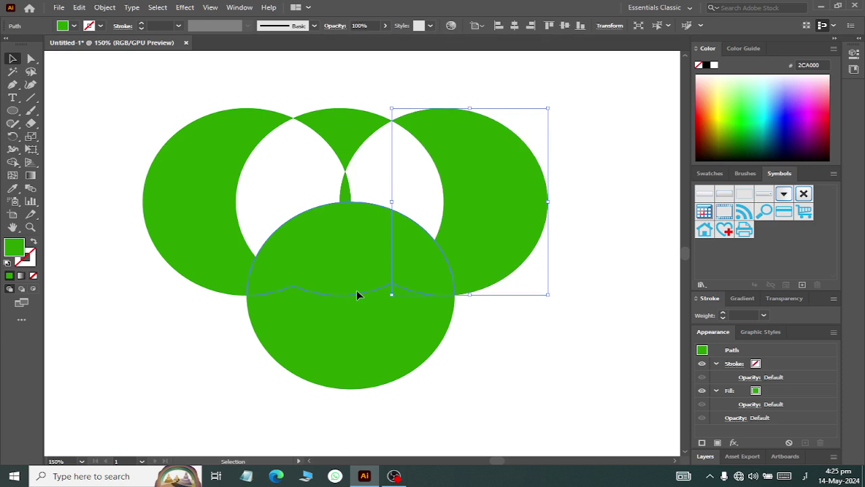
{"action": "left_click", "coordinate": [357, 294]}
{"action": "left_click", "coordinate": [320, 308]}
{"action": "left_click_drag", "start_coordinate": [336, 253], "coordinate": [532, 353]}
{"action": "key", "text": "ctrl+z"}
{"action": "key", "text": "a"}
{"action": "left_click_drag", "start_coordinate": [345, 145], "coordinate": [342, 72]}
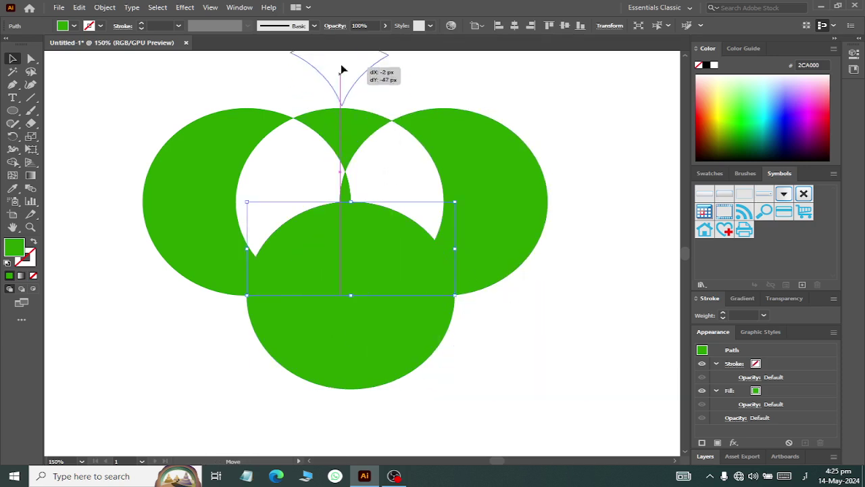
{"action": "key", "text": "ctrl+z"}
{"action": "left_click", "coordinate": [559, 94]}
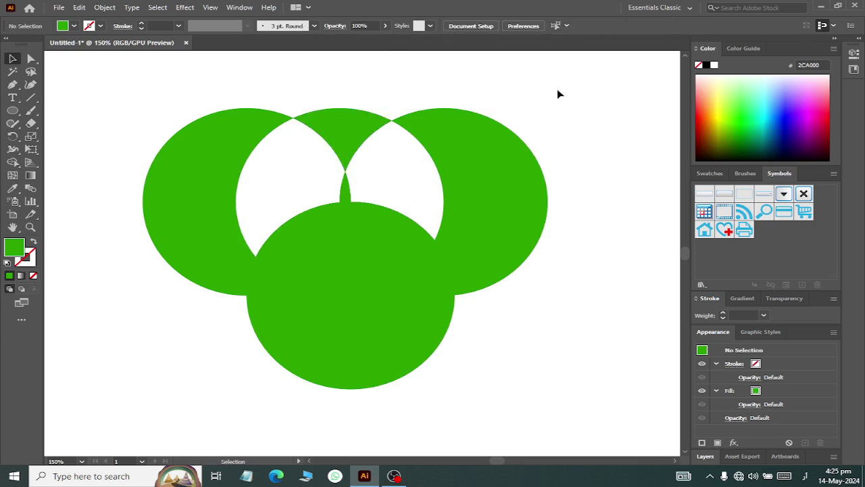
- Move the green circle shape down beside the diamonds
{"action": "scroll", "coordinate": [419, 187], "scroll_direction": "down", "scroll_amount": 3, "text": "alt"}
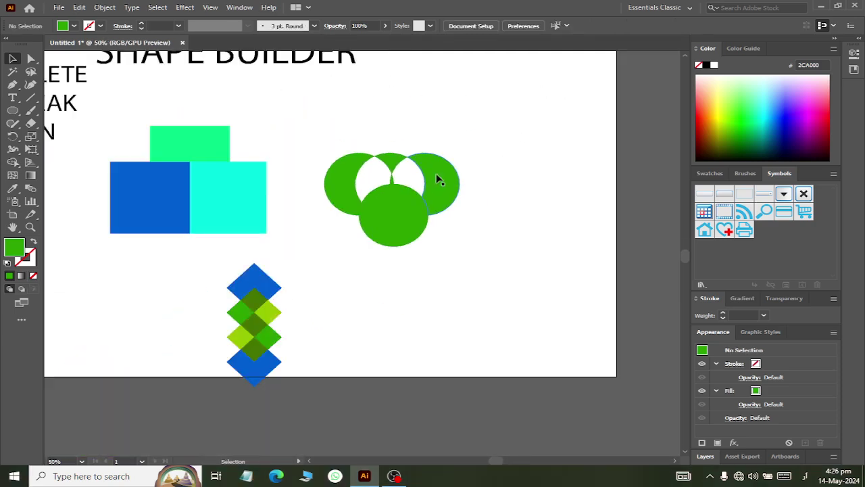
{"action": "left_click_drag", "start_coordinate": [323, 149], "coordinate": [493, 263]}
{"action": "left_click_drag", "start_coordinate": [433, 183], "coordinate": [435, 298]}
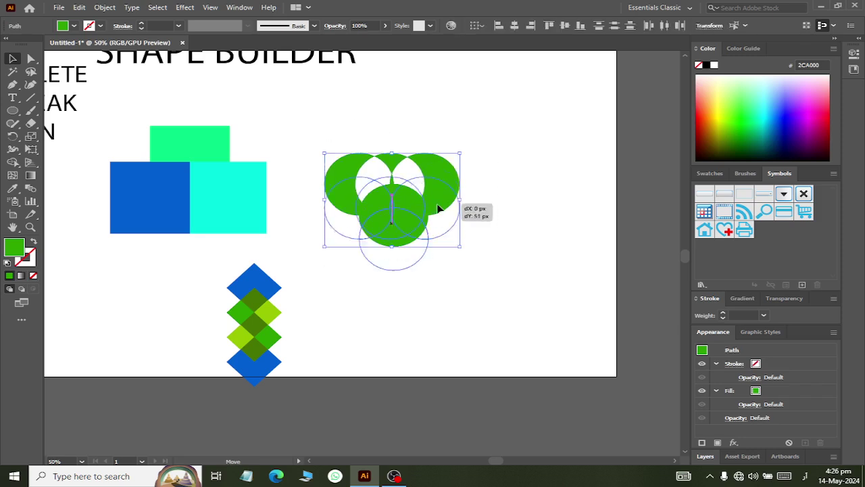
{"action": "left_click", "coordinate": [413, 149]}
{"action": "scroll", "coordinate": [428, 123], "scroll_direction": "up", "scroll_amount": 1}
{"action": "scroll", "coordinate": [427, 123], "scroll_direction": "up", "scroll_amount": 1}
{"action": "scroll", "coordinate": [406, 155], "scroll_direction": "right", "scroll_amount": 1}
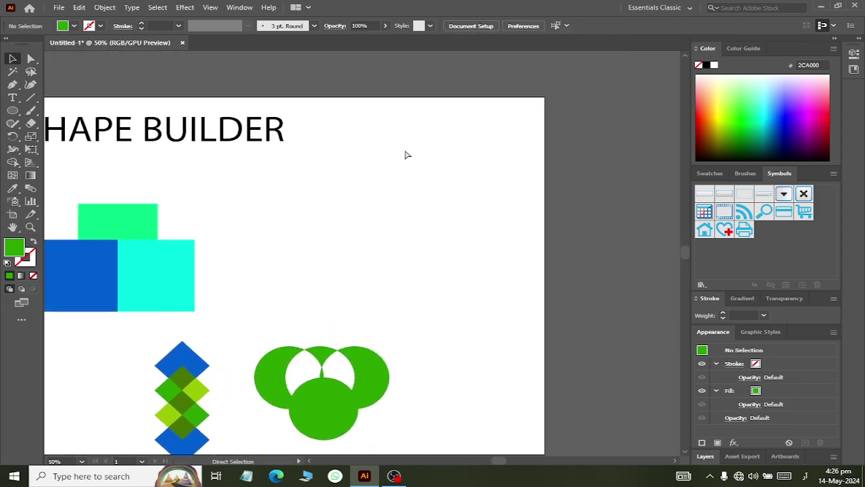
{"action": "scroll", "coordinate": [386, 156], "scroll_direction": "up", "scroll_amount": 2, "text": "alt"}
- Draw a tall, thin green ellipse, about 21 by 121 px, right of the title
{"action": "left_click", "coordinate": [12, 111]}
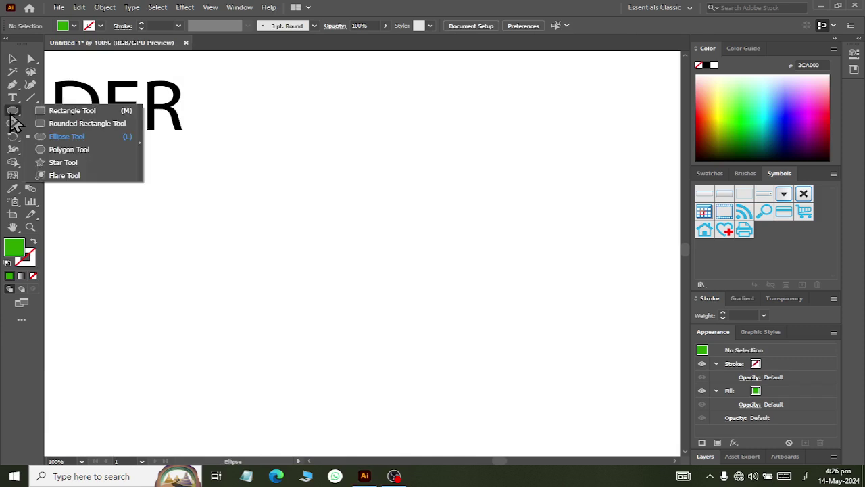
{"action": "left_click", "coordinate": [43, 138]}
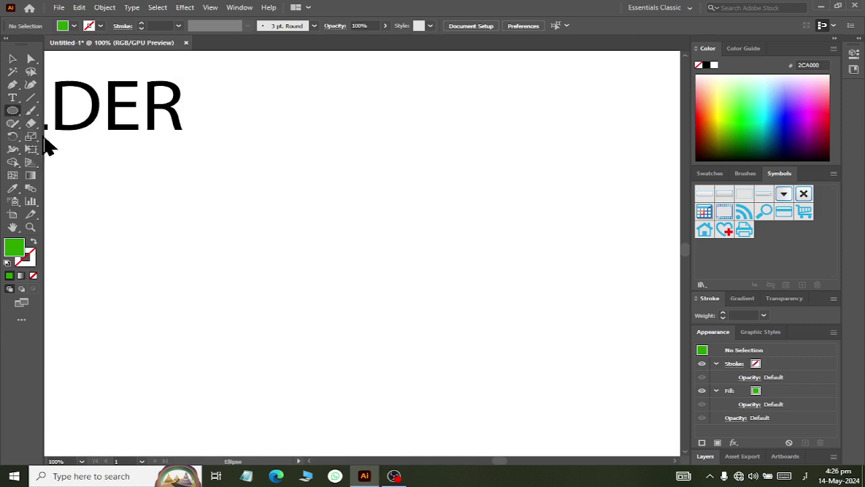
{"action": "key", "text": "super+d"}
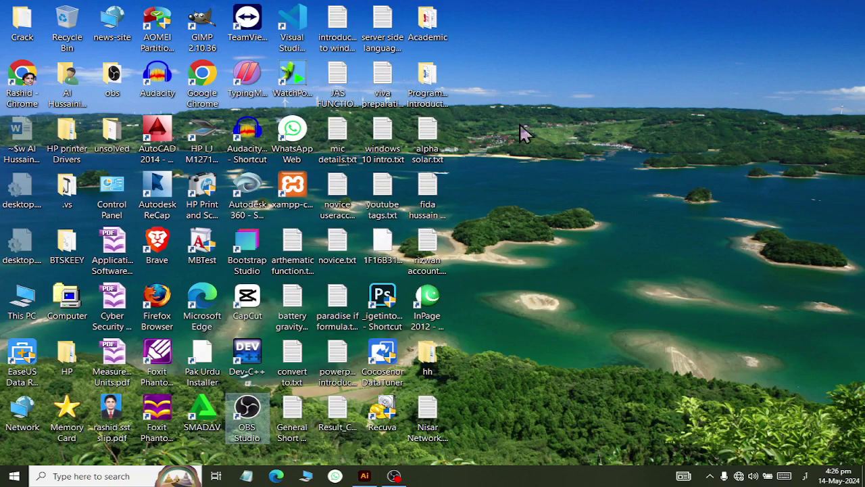
{"action": "key", "text": "super+d"}
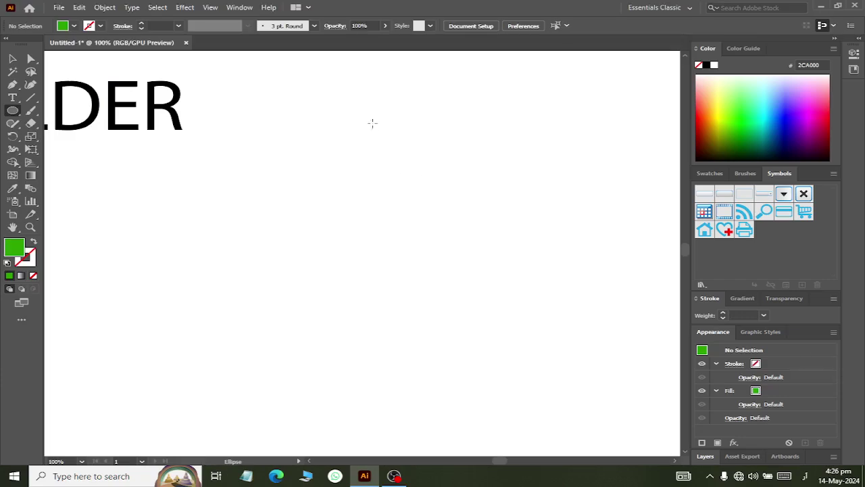
{"action": "left_click_drag", "start_coordinate": [366, 122], "coordinate": [389, 234]}
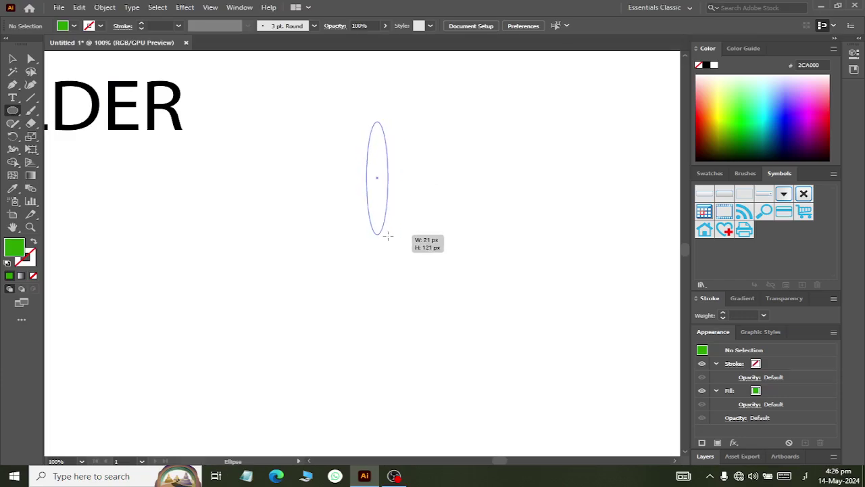
{"action": "left_click", "coordinate": [13, 60]}
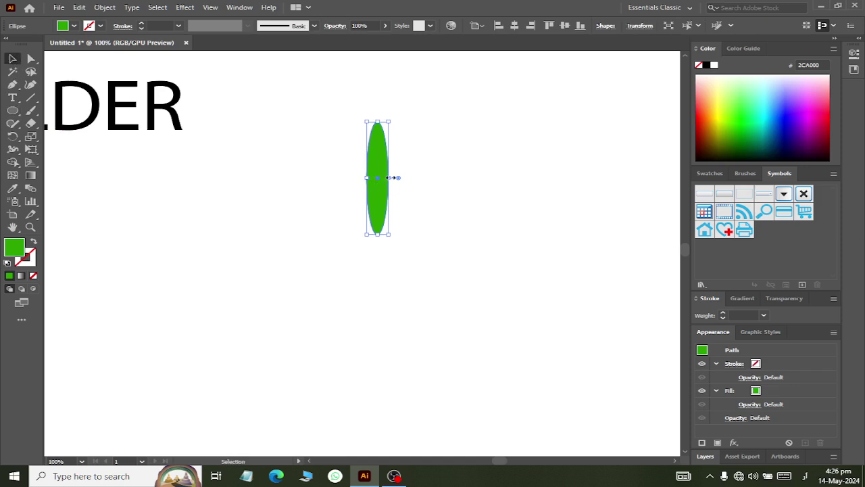
- Narrow the green ellipse and rotate repeated copies around its bottom point into a leafy starburst
{"action": "left_click_drag", "start_coordinate": [391, 177], "coordinate": [384, 177]}
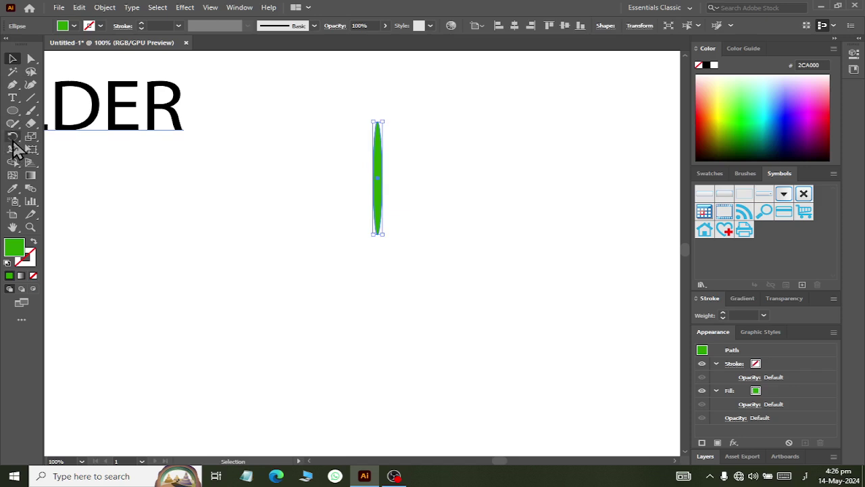
{"action": "left_click", "coordinate": [13, 137]}
{"action": "left_click", "coordinate": [46, 138]}
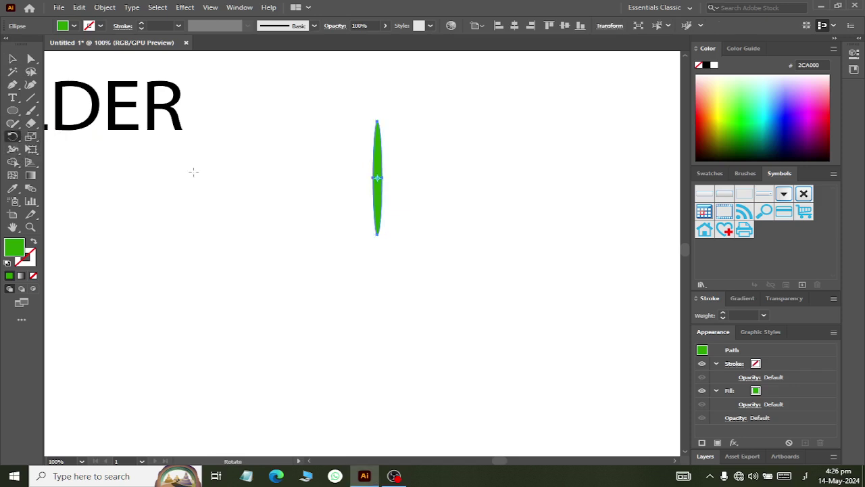
{"action": "left_click", "coordinate": [377, 230], "text": "alt"}
{"action": "type", "text": "360/14"}
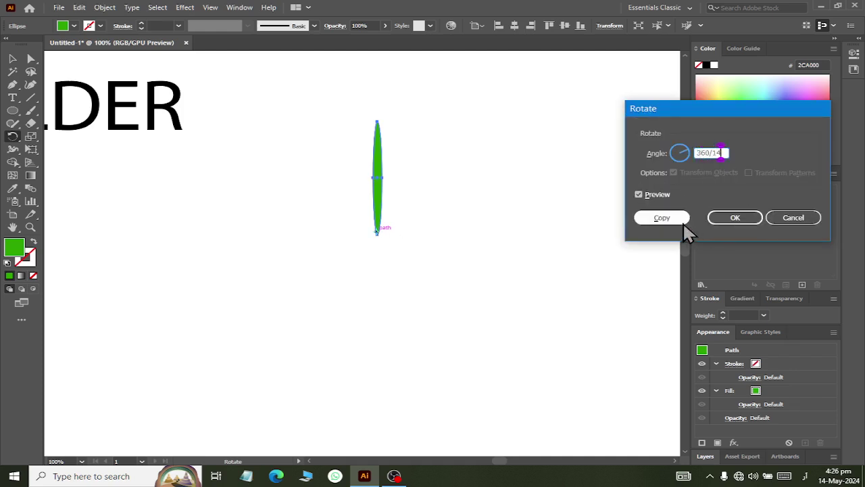
{"action": "left_click", "coordinate": [680, 219]}
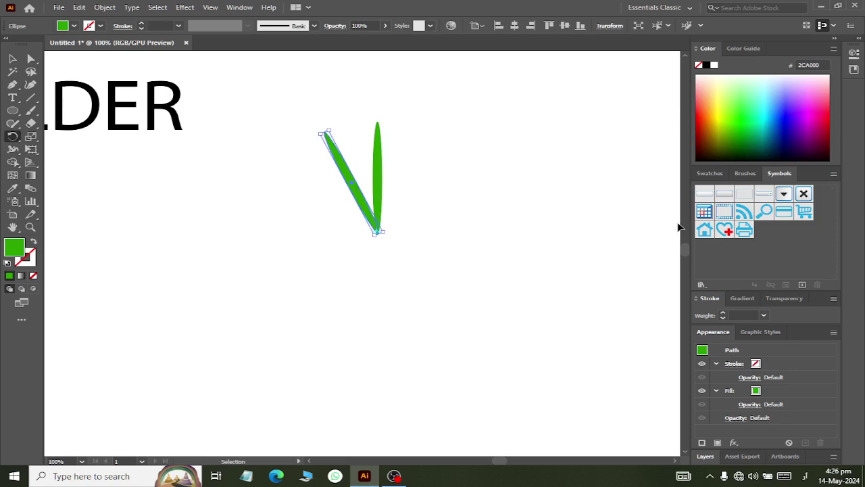
{"action": "key", "text": "ctrl+d"}
{"action": "key", "text": "ctrl+d"}
{"action": "key", "text": "ctrl+d"}
{"action": "key", "text": "ctrl+d"}
{"action": "key", "text": "ctrl+d"}
{"action": "key", "text": "ctrl+d"}
{"action": "key", "text": "ctrl+d"}
{"action": "key", "text": "ctrl+d"}
{"action": "key", "text": "ctrl+d"}
{"action": "key", "text": "ctrl+d"}
{"action": "key", "text": "ctrl+d"}
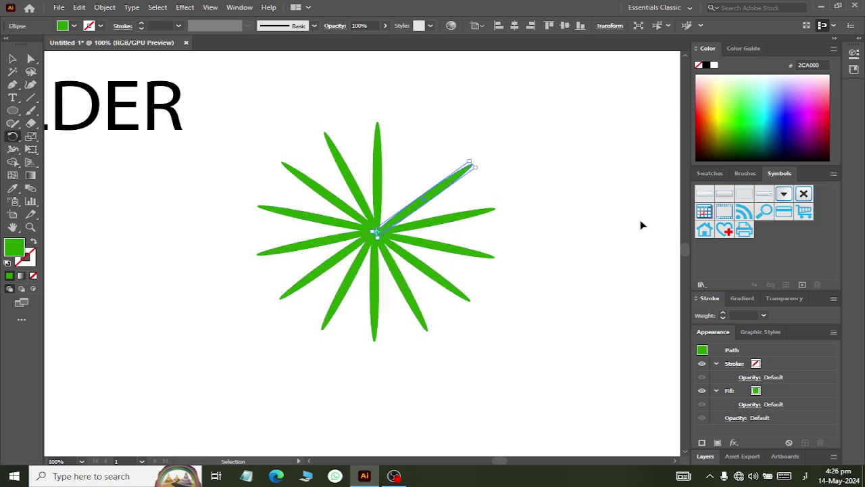
{"action": "key", "text": "ctrl+d"}
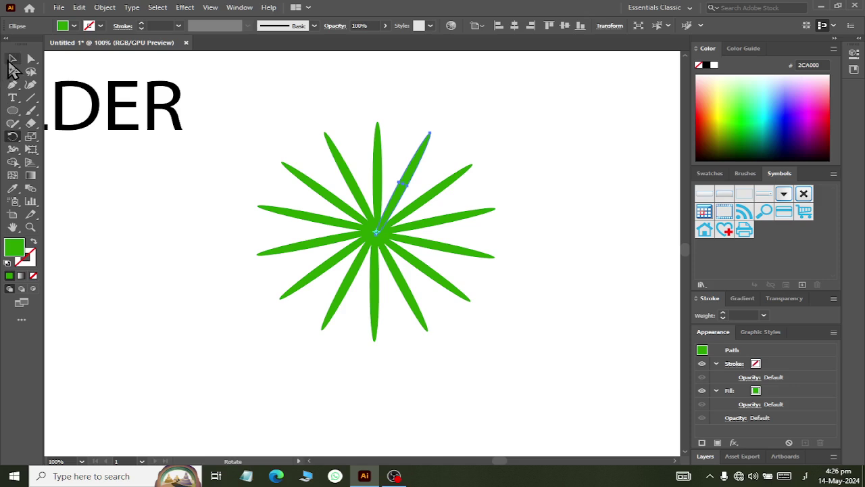
{"action": "left_click", "coordinate": [12, 111]}
- Draw a bright green circle left of the starburst and shrink the starburst
{"action": "left_click_drag", "start_coordinate": [139, 201], "coordinate": [249, 299]}
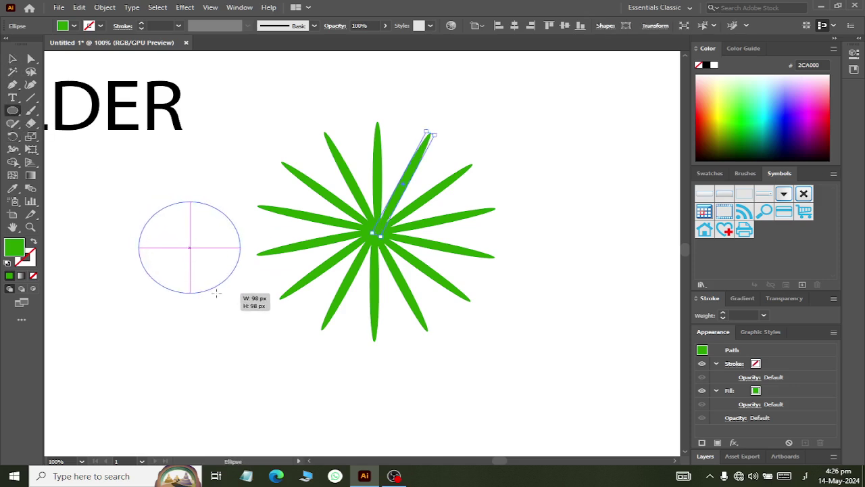
{"action": "left_click", "coordinate": [750, 117]}
{"action": "left_click", "coordinate": [12, 59]}
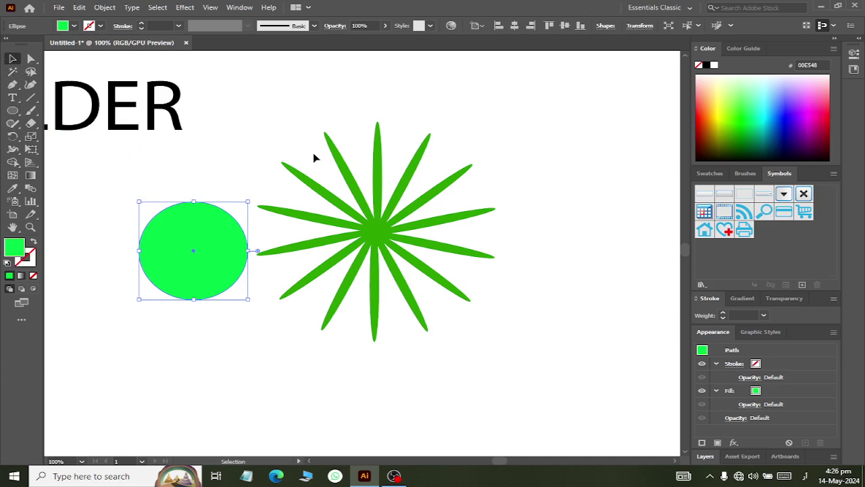
{"action": "scroll", "coordinate": [313, 154], "scroll_direction": "down", "scroll_amount": 2}
{"action": "left_click", "coordinate": [402, 234]}
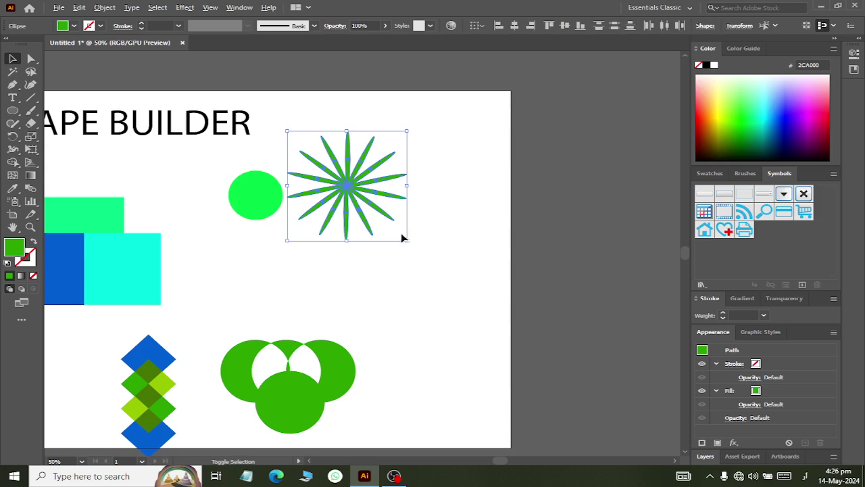
{"action": "left_click_drag", "start_coordinate": [408, 242], "coordinate": [373, 220]}
- Shrink the circle, fill it purple, and move it onto the starburst's centre
{"action": "scroll", "coordinate": [356, 188], "scroll_direction": "up", "scroll_amount": 2}
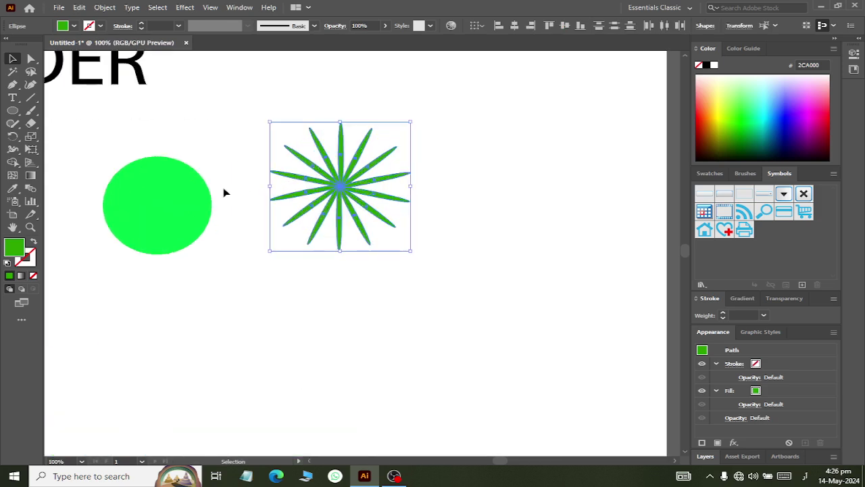
{"action": "left_click", "coordinate": [190, 240]}
{"action": "left_click_drag", "start_coordinate": [215, 254], "coordinate": [186, 236]}
{"action": "left_click", "coordinate": [799, 120]}
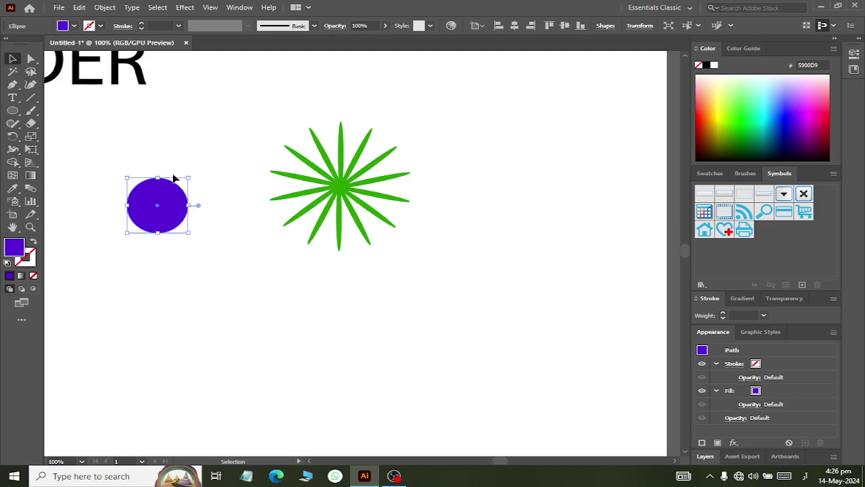
{"action": "left_click", "coordinate": [154, 145]}
{"action": "mouse_move", "coordinate": [135, 206]}
{"action": "left_mouse_down"}
{"action": "mouse_move", "coordinate": [326, 183]}
{"action": "mouse_move", "coordinate": [316, 185]}
{"action": "left_mouse_up"}
- Nudge the purple circle to centre it and place a copy of the flower to the right
{"action": "scroll", "coordinate": [417, 154], "scroll_direction": "up", "scroll_amount": 2}
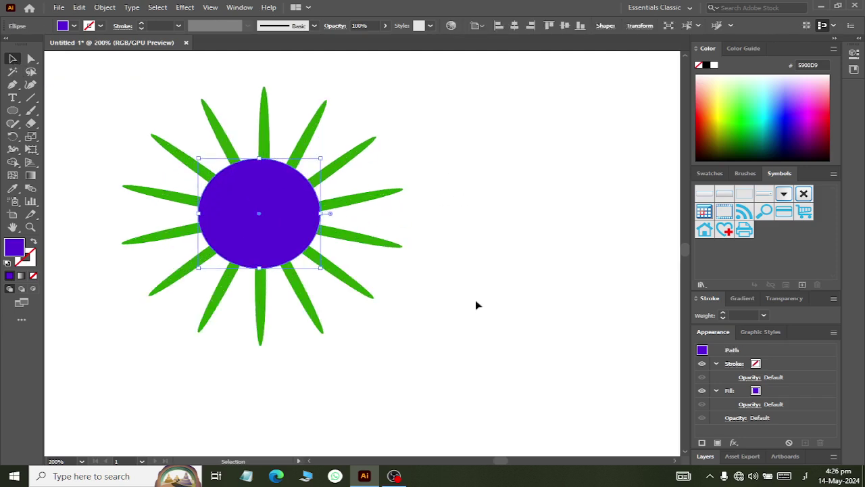
{"action": "left_click_drag", "start_coordinate": [258, 230], "coordinate": [262, 231]}
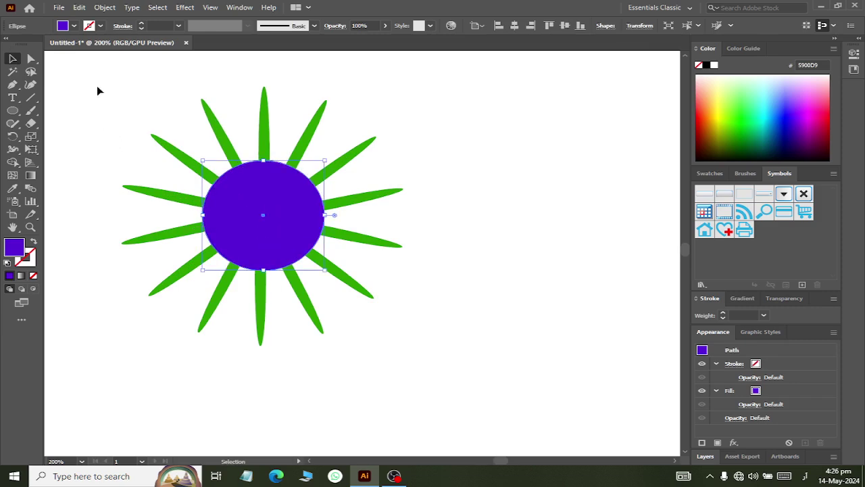
{"action": "left_click_drag", "start_coordinate": [97, 88], "coordinate": [446, 353]}
{"action": "left_click_drag", "start_coordinate": [263, 216], "coordinate": [535, 244]}
- Shift the duplicate flower slightly, then Shape Builder-delete the left flower's purple circle pieces
{"action": "scroll", "coordinate": [397, 244], "scroll_direction": "right", "scroll_amount": 2}
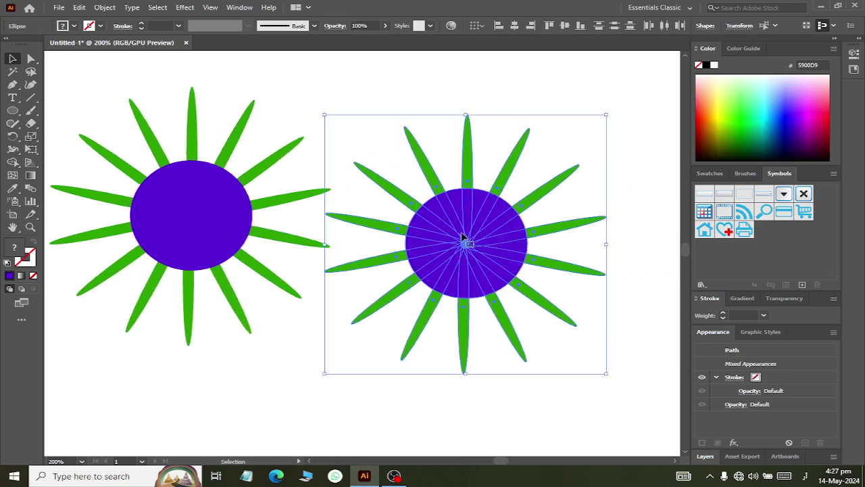
{"action": "left_click_drag", "start_coordinate": [475, 265], "coordinate": [544, 250]}
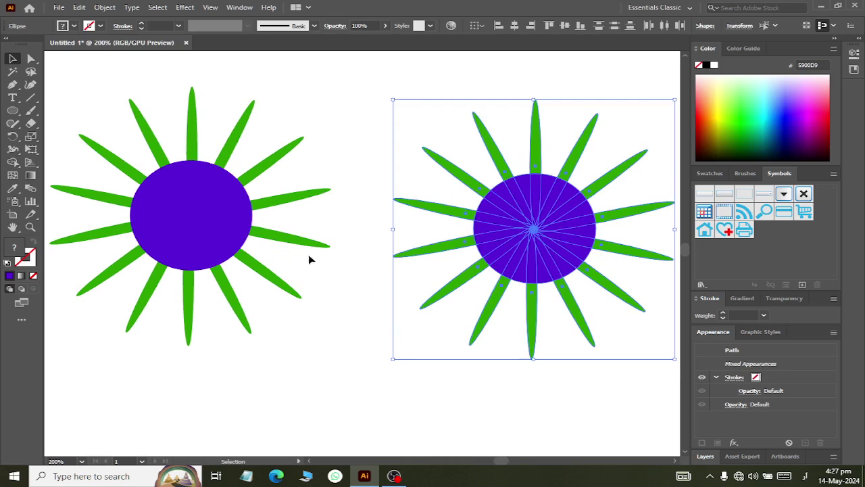
{"action": "scroll", "coordinate": [144, 123], "scroll_direction": "left", "scroll_amount": 2}
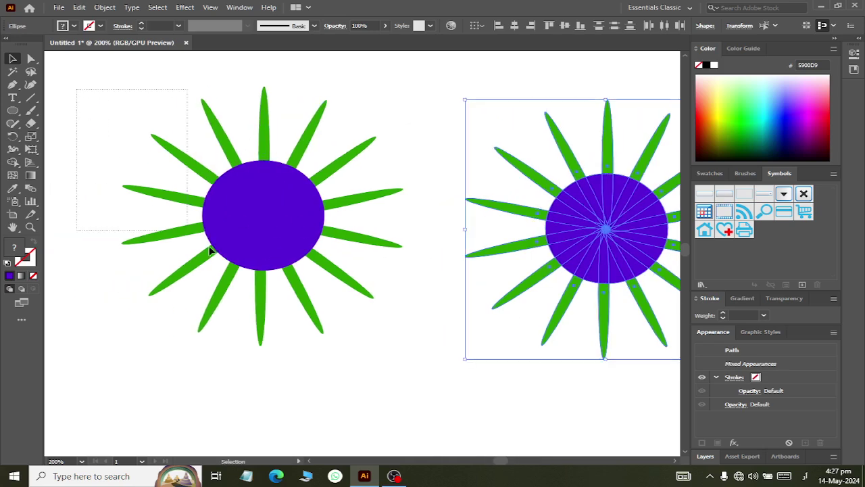
{"action": "left_click_drag", "start_coordinate": [435, 353], "coordinate": [421, 350]}
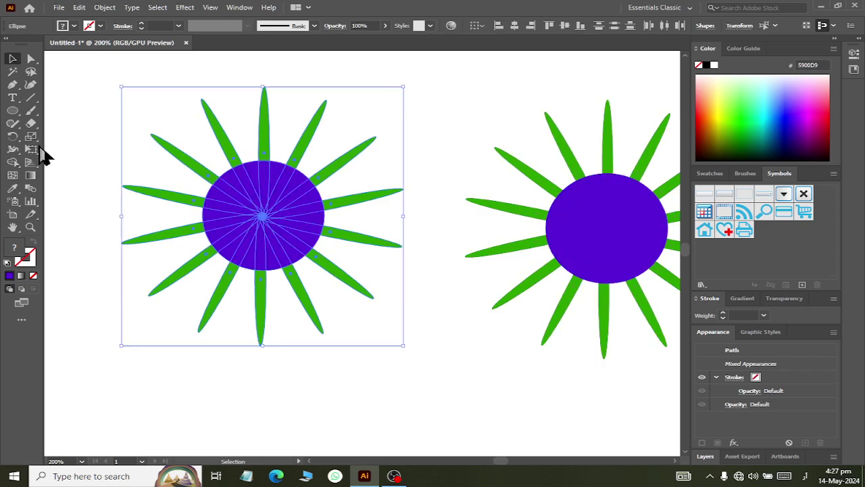
{"action": "left_click", "coordinate": [14, 163]}
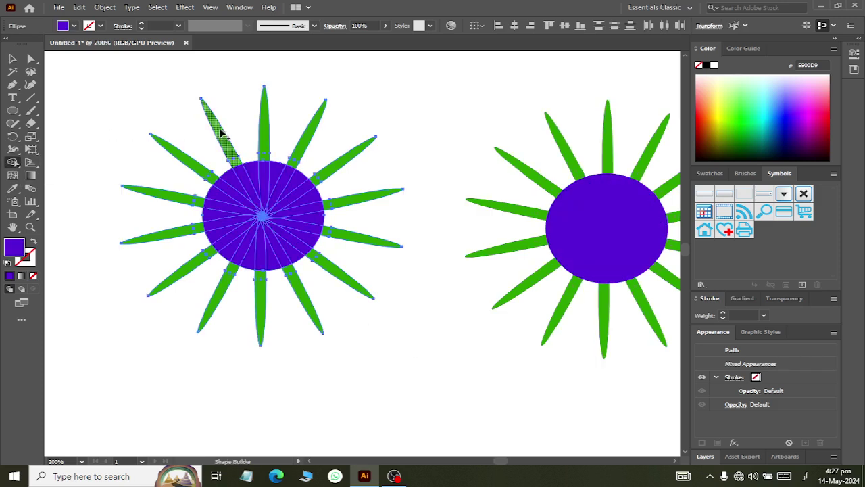
{"action": "mouse_move", "coordinate": [250, 169]}
{"action": "left_mouse_down"}
{"action": "mouse_move", "coordinate": [248, 234]}
{"action": "mouse_move", "coordinate": [293, 226]}
{"action": "mouse_move", "coordinate": [274, 187]}
{"action": "mouse_move", "coordinate": [248, 184]}
{"action": "left_mouse_up"}
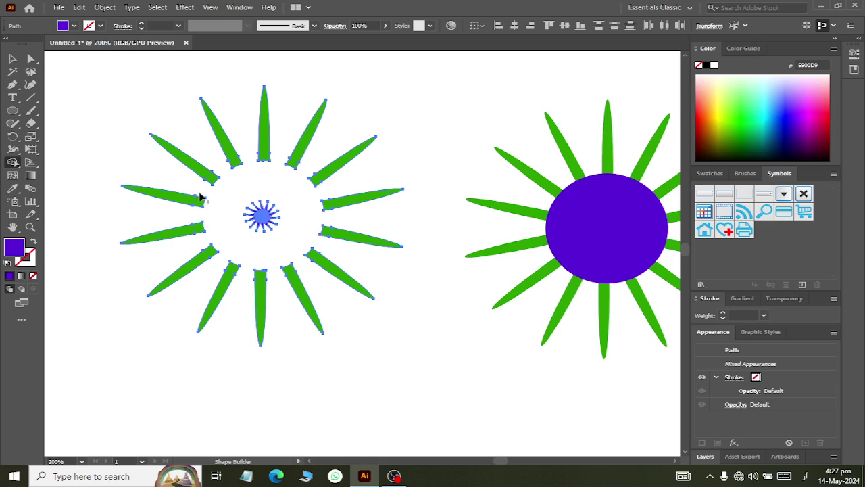
- Delete the leftover small star from the left flower and select the right flower
{"action": "left_click", "coordinate": [12, 59]}
{"action": "left_click", "coordinate": [164, 120]}
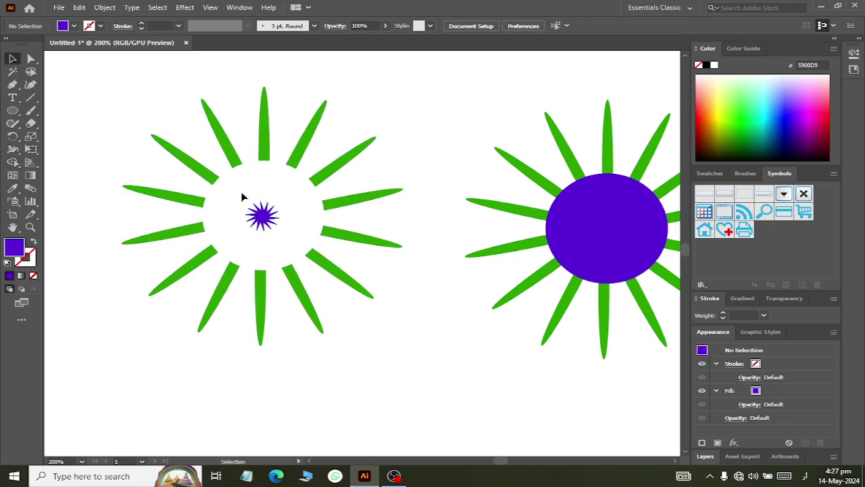
{"action": "left_click_drag", "start_coordinate": [263, 215], "coordinate": [193, 383]}
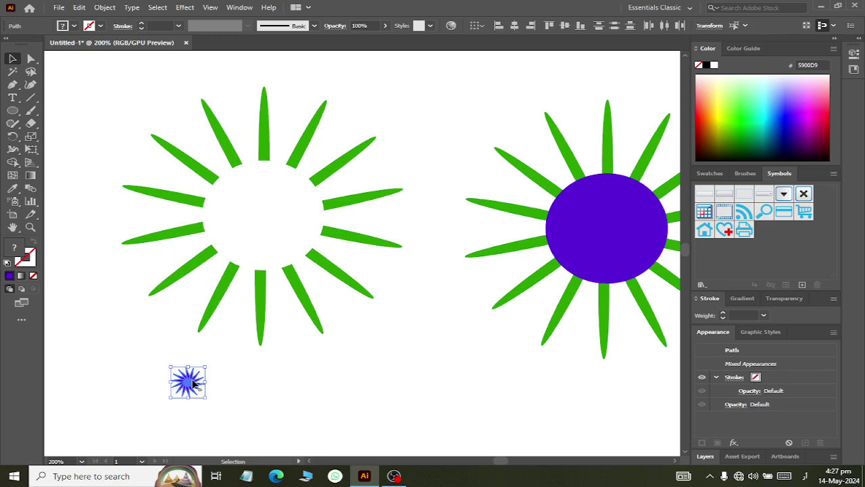
{"action": "key", "text": "Delete"}
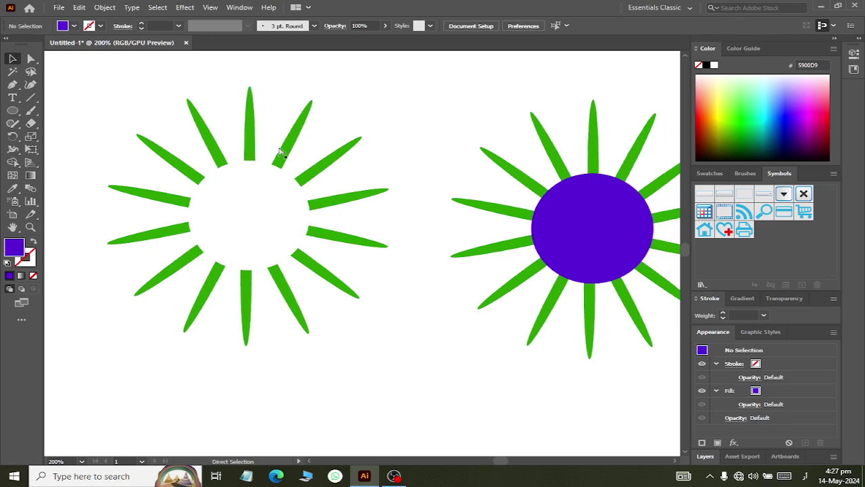
{"action": "scroll", "coordinate": [284, 145], "scroll_direction": "right", "scroll_amount": 5}
{"action": "mouse_move", "coordinate": [286, 93]}
{"action": "left_mouse_down"}
{"action": "mouse_move", "coordinate": [531, 358]}
{"action": "mouse_move", "coordinate": [550, 353]}
{"action": "left_mouse_up"}
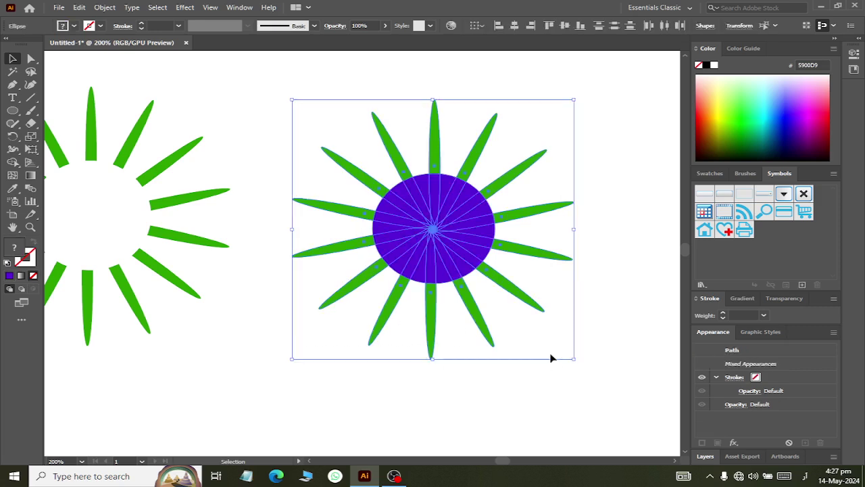
- Remove the right flower's long outer petals with the Shape Builder tool
{"action": "left_click", "coordinate": [13, 164]}
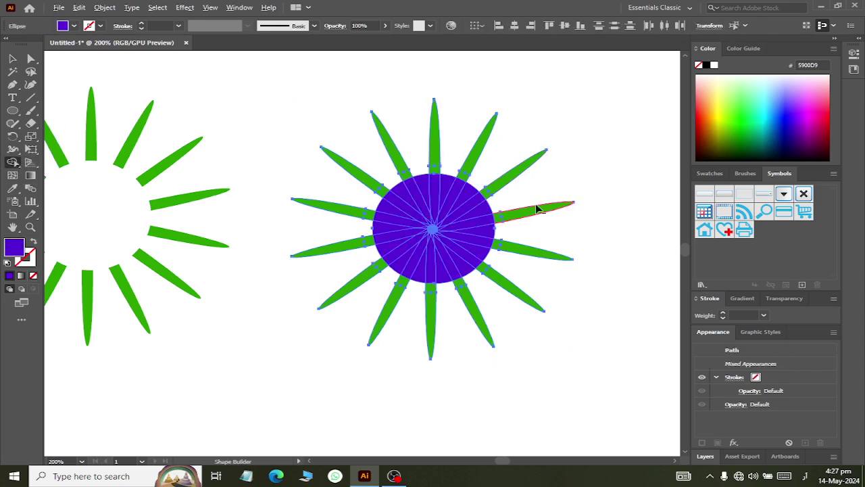
{"action": "left_click_drag", "start_coordinate": [541, 228], "coordinate": [546, 234]}
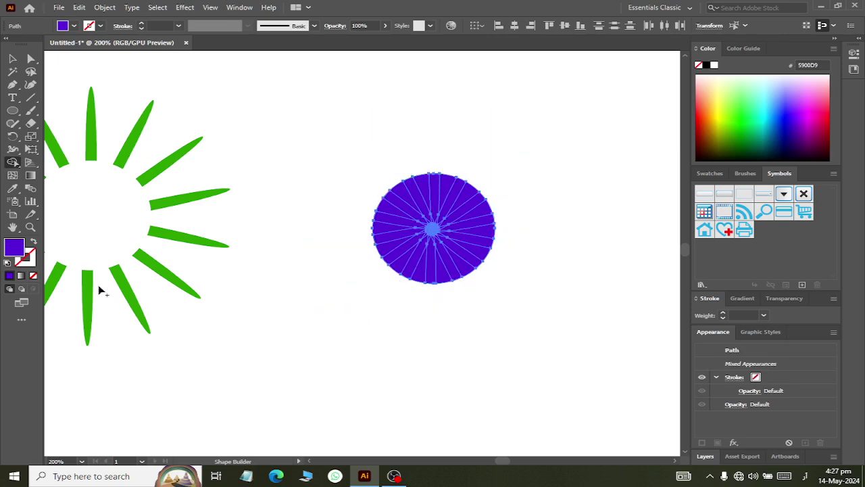
{"action": "left_click", "coordinate": [12, 59]}
- Move the purple circle down and left off the short starburst, then deselect it
{"action": "left_click", "coordinate": [263, 137]}
{"action": "left_click_drag", "start_coordinate": [432, 197], "coordinate": [307, 328]}
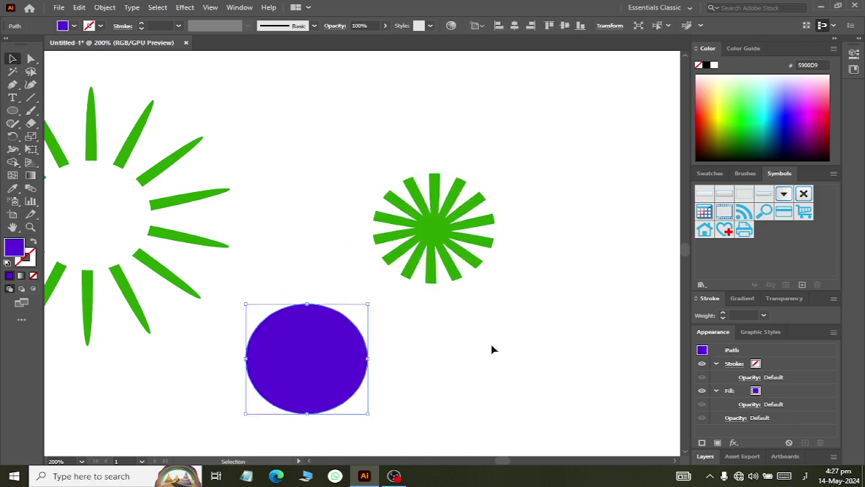
{"action": "scroll", "coordinate": [500, 242], "scroll_direction": "down", "scroll_amount": 3}
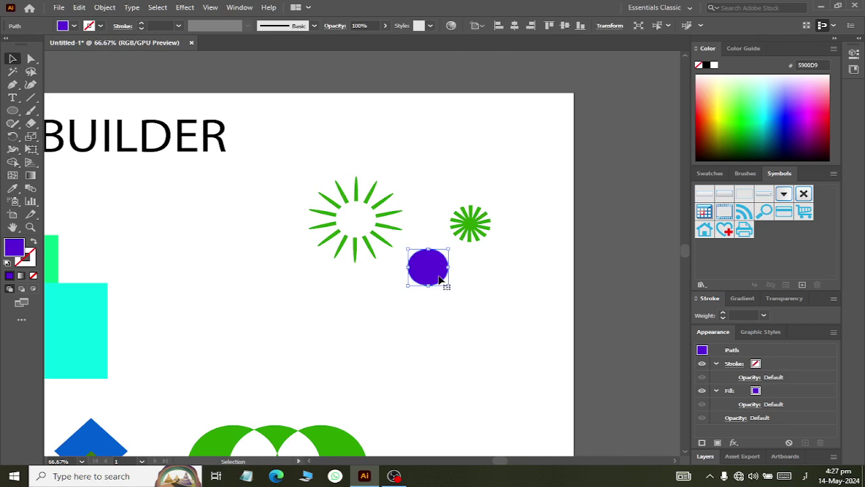
{"action": "scroll", "coordinate": [466, 169], "scroll_direction": "up", "scroll_amount": 2}
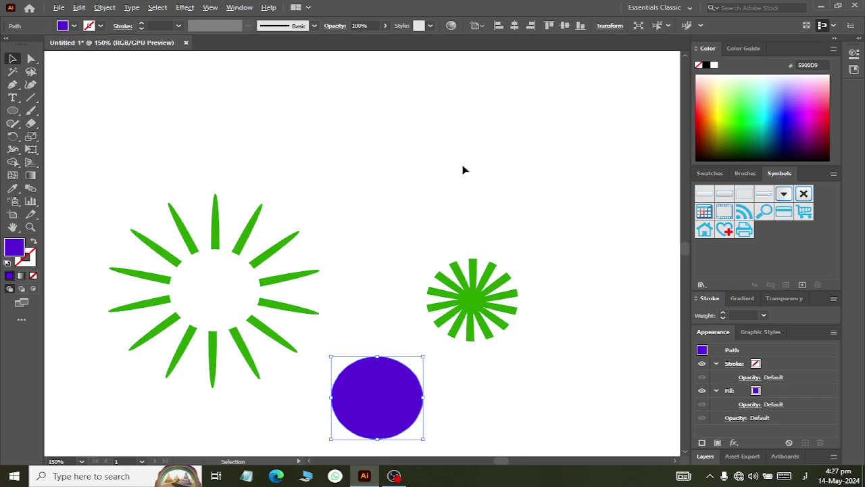
{"action": "scroll", "coordinate": [463, 169], "scroll_direction": "down", "scroll_amount": 2}
{"action": "left_click", "coordinate": [290, 173]}
{"action": "scroll", "coordinate": [373, 170], "scroll_direction": "down", "scroll_amount": 1}
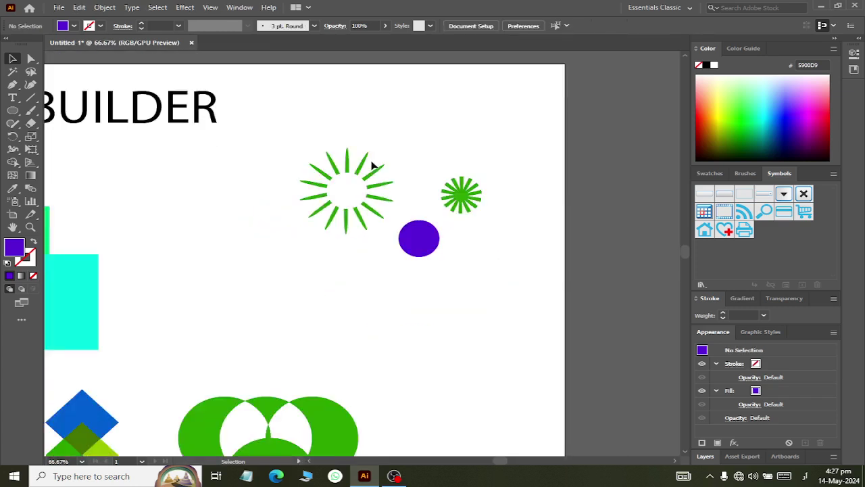
{"action": "scroll", "coordinate": [318, 203], "scroll_direction": "up", "scroll_amount": 3}
- Draw a tall purple rounded-rectangle pill and make a 45° rotated copy
{"action": "left_click", "coordinate": [12, 110]}
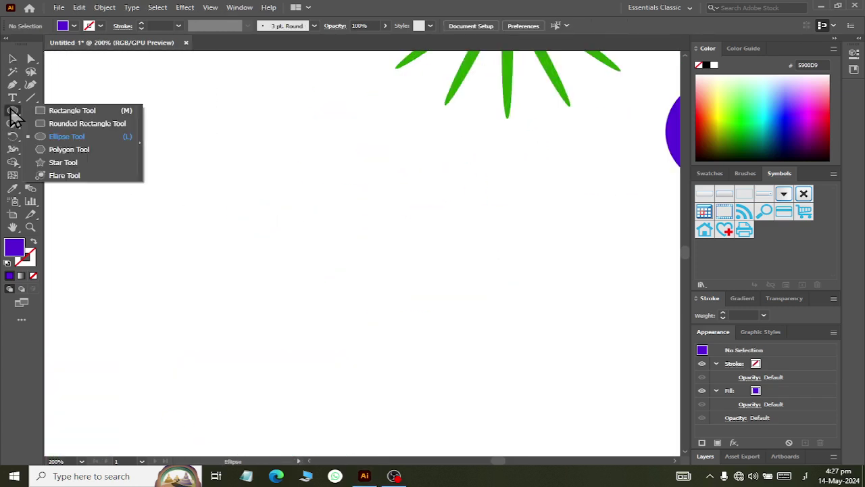
{"action": "left_click", "coordinate": [59, 123]}
{"action": "mouse_move", "coordinate": [275, 168]}
{"action": "left_mouse_down"}
{"action": "mouse_move", "coordinate": [299, 205]}
{"action": "mouse_move", "coordinate": [332, 350]}
{"action": "mouse_move", "coordinate": [339, 345]}
{"action": "left_mouse_up"}
{"action": "left_click", "coordinate": [12, 136]}
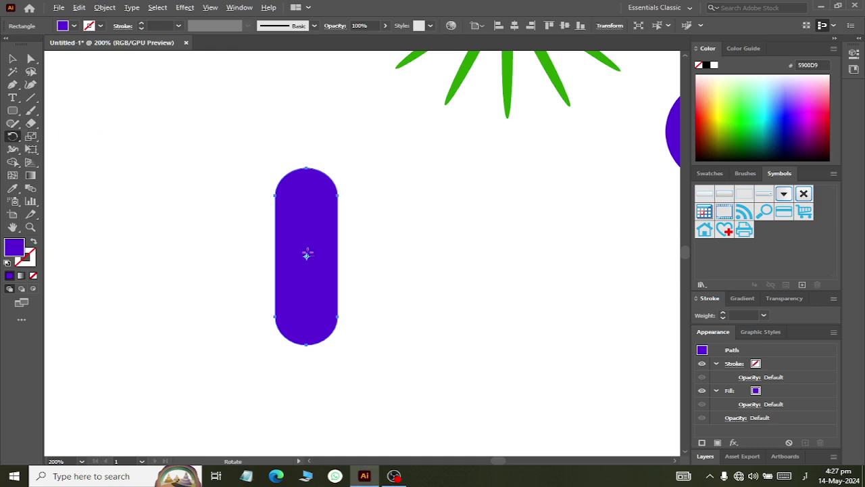
{"action": "left_click", "coordinate": [307, 255], "text": "alt"}
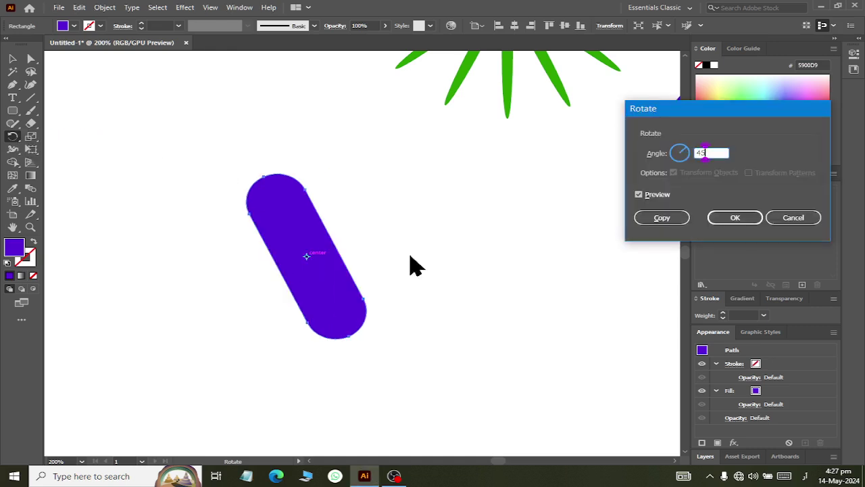
{"action": "left_click", "coordinate": [661, 219]}
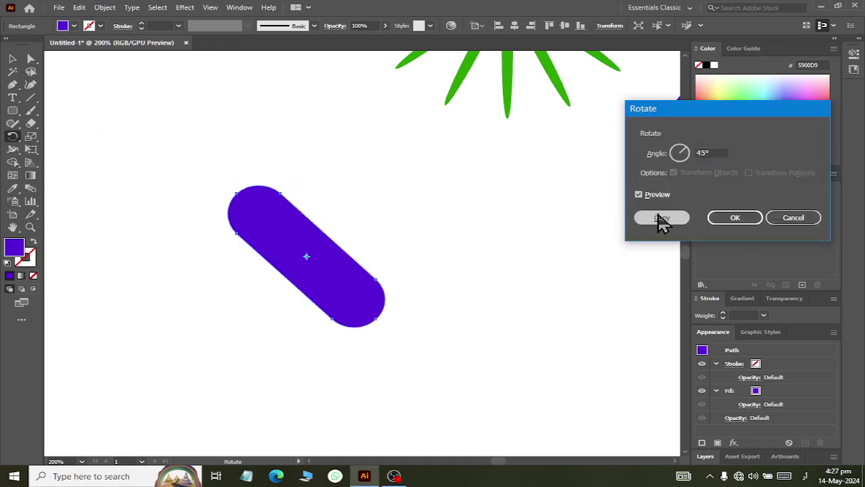
- Move the upright pill to the left and bring up vertical-axis Reflect settings for the tilted pill
{"action": "left_click", "coordinate": [11, 59]}
{"action": "left_click_drag", "start_coordinate": [291, 190], "coordinate": [88, 262]}
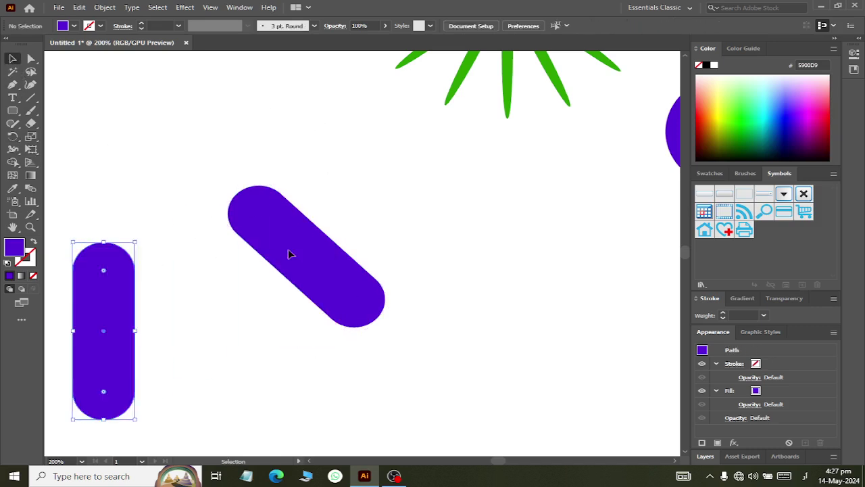
{"action": "left_click", "coordinate": [290, 251]}
{"action": "left_click", "coordinate": [13, 136]}
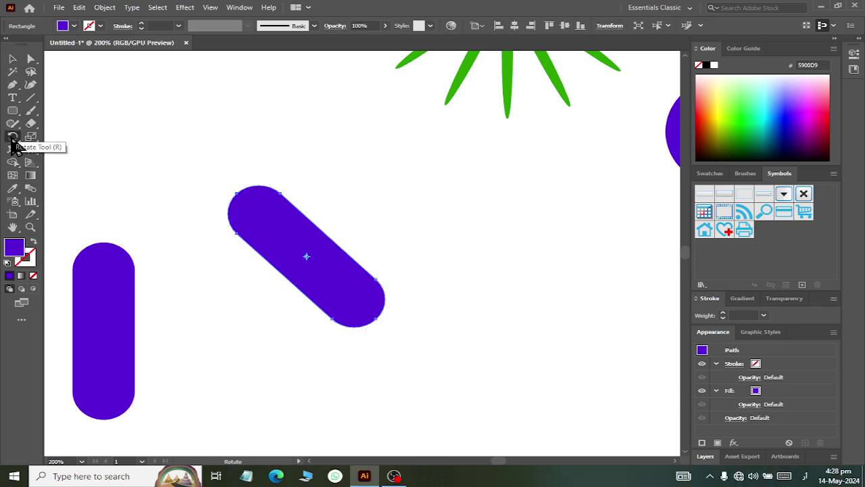
{"action": "left_click", "coordinate": [13, 136]}
{"action": "left_click", "coordinate": [67, 149]}
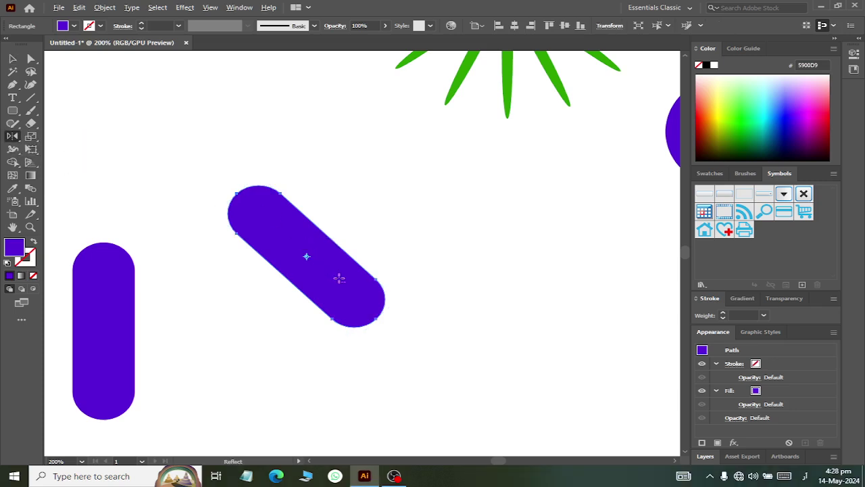
{"action": "left_click", "coordinate": [306, 256], "text": "alt"}
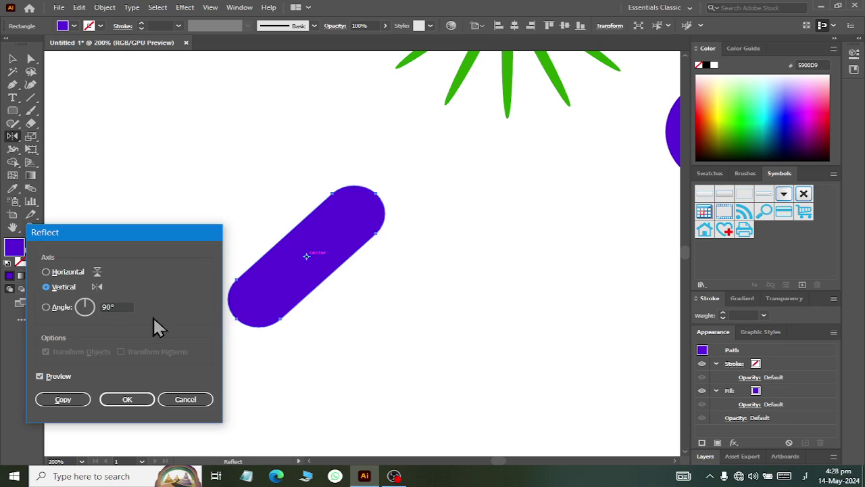
- Add a mirrored copy forming an X, remove its lower arms, and merge the rest into a heart
{"action": "left_click", "coordinate": [74, 400]}
{"action": "left_click", "coordinate": [13, 60]}
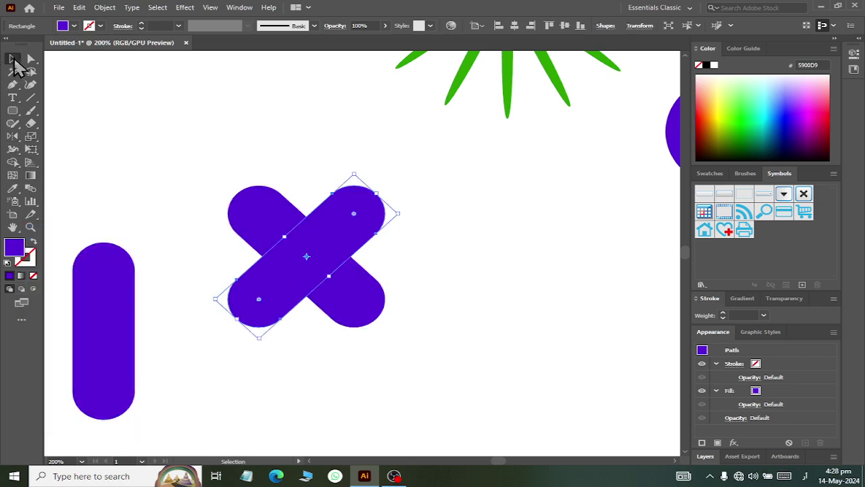
{"action": "left_click", "coordinate": [243, 152]}
{"action": "left_click_drag", "start_coordinate": [212, 139], "coordinate": [384, 344]}
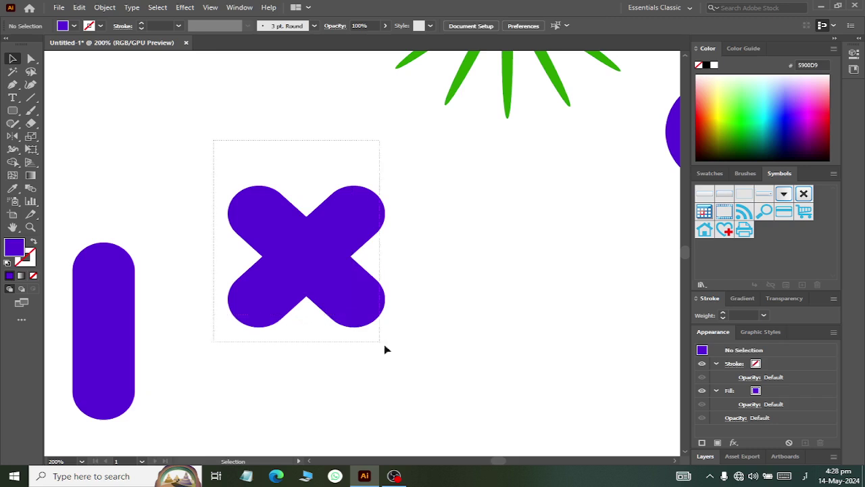
{"action": "left_click", "coordinate": [13, 162]}
{"action": "left_click_drag", "start_coordinate": [227, 266], "coordinate": [378, 294]}
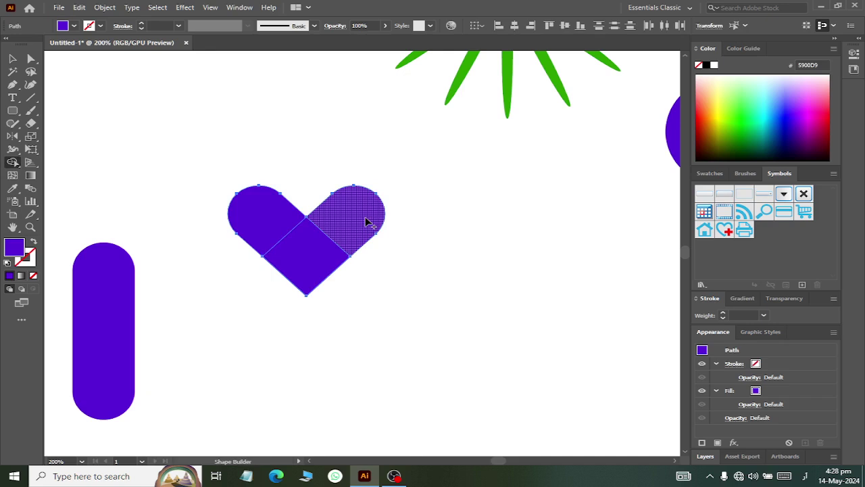
{"action": "left_click_drag", "start_coordinate": [346, 238], "coordinate": [268, 224]}
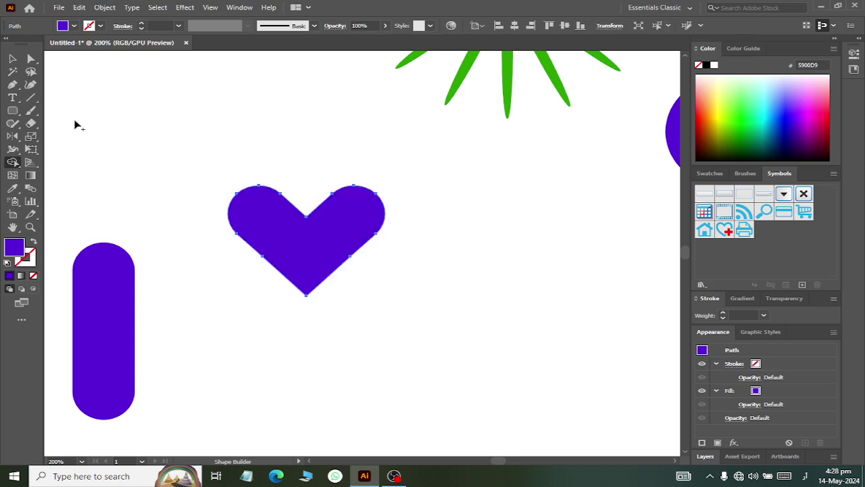
- Alt-drag the heart to stack duplicate copies just below it
{"action": "left_click", "coordinate": [12, 59]}
{"action": "mouse_move", "coordinate": [298, 252]}
{"action": "left_mouse_down"}
{"action": "mouse_move", "coordinate": [292, 289]}
{"action": "mouse_move", "coordinate": [270, 329]}
{"action": "mouse_move", "coordinate": [273, 203]}
{"action": "mouse_move", "coordinate": [258, 241]}
{"action": "mouse_move", "coordinate": [259, 170]}
{"action": "left_mouse_up"}
{"action": "left_click", "coordinate": [577, 314]}
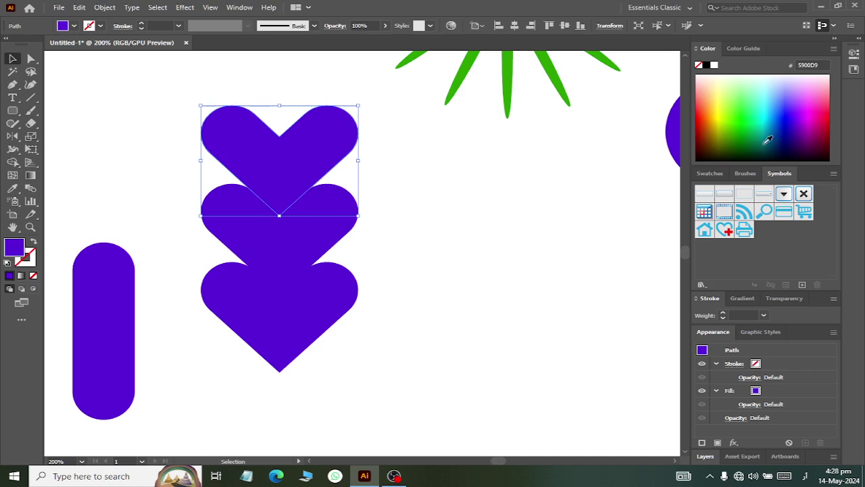
- Colour the top, middle and bottom hearts in three different shades of green
{"action": "left_click_drag", "start_coordinate": [768, 140], "coordinate": [710, 130]}
{"action": "left_click", "coordinate": [312, 238]}
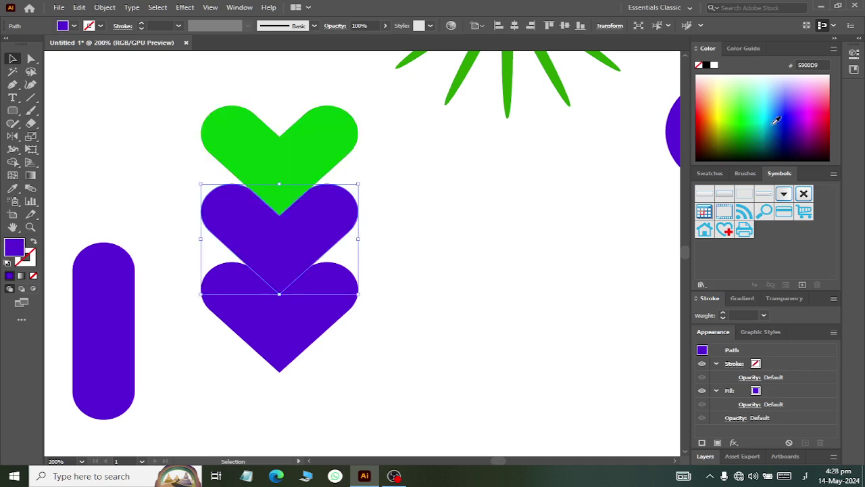
{"action": "left_click", "coordinate": [748, 118]}
{"action": "left_click", "coordinate": [330, 299]}
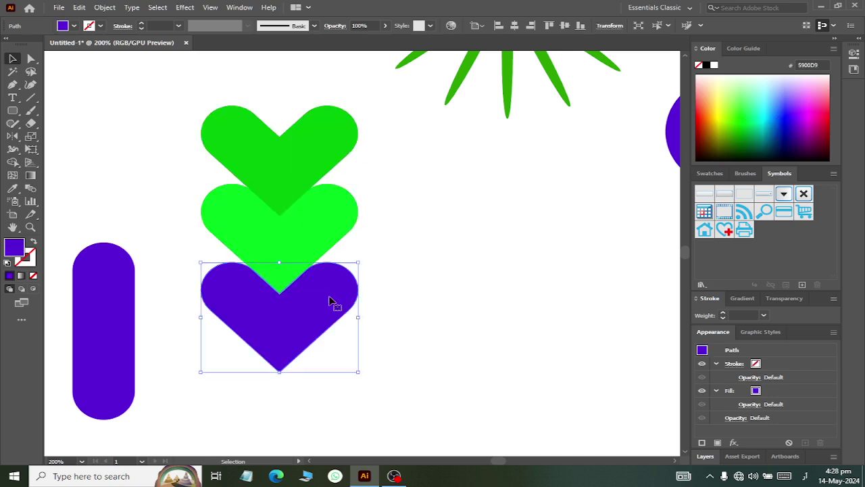
{"action": "left_click", "coordinate": [754, 111]}
{"action": "left_click", "coordinate": [373, 187]}
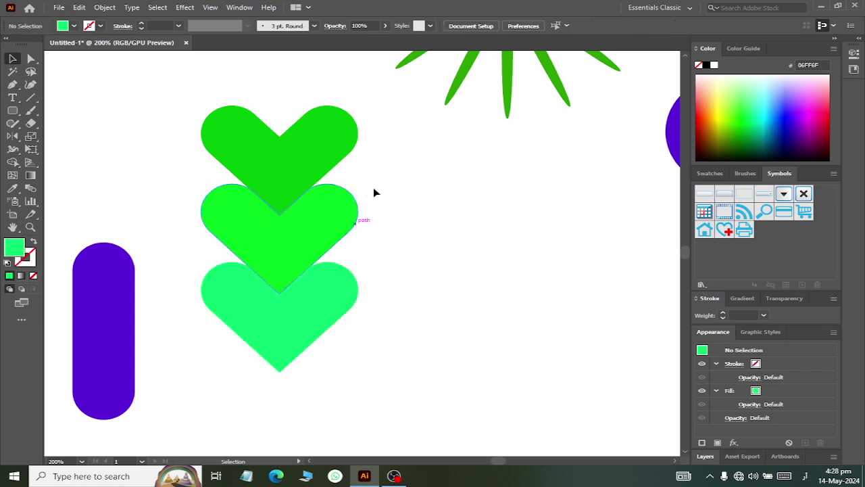
{"action": "scroll", "coordinate": [386, 170], "scroll_direction": "down", "scroll_amount": 3}
{"action": "scroll", "coordinate": [352, 217], "scroll_direction": "right", "scroll_amount": 3}
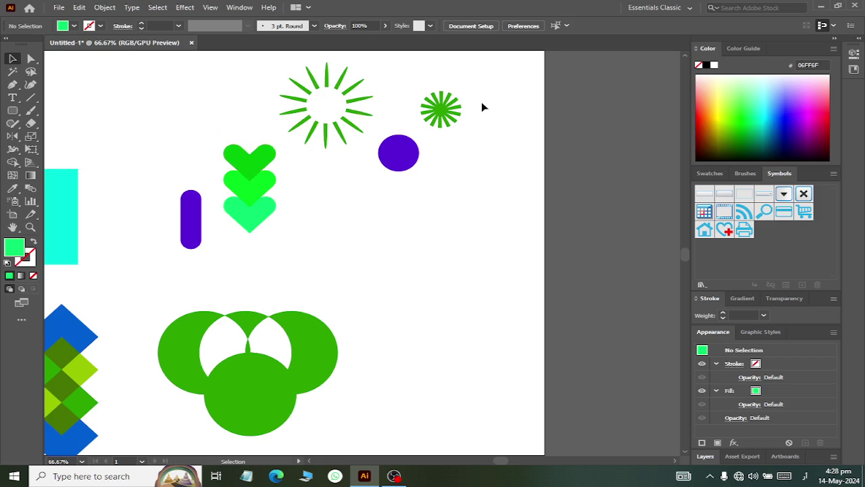
- Draw a large ellipse head and place a small ear ellipse on its upper left
{"action": "left_click_drag", "start_coordinate": [12, 110], "coordinate": [64, 137]}
{"action": "mouse_move", "coordinate": [367, 226]}
{"action": "left_mouse_down"}
{"action": "mouse_move", "coordinate": [468, 306]}
{"action": "mouse_move", "coordinate": [456, 300]}
{"action": "left_mouse_up"}
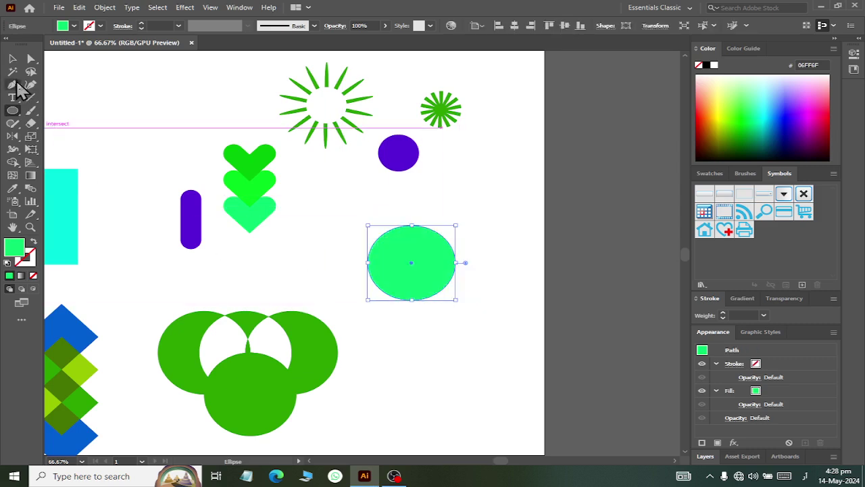
{"action": "left_click", "coordinate": [12, 60]}
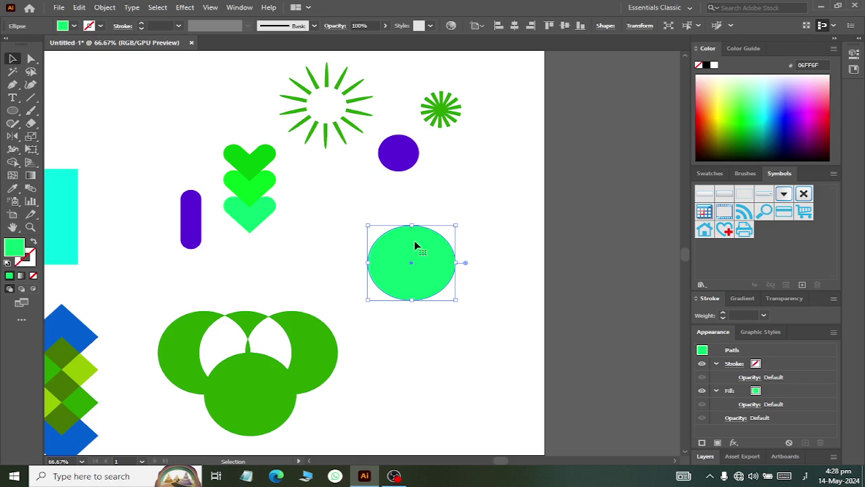
{"action": "left_click", "coordinate": [12, 111]}
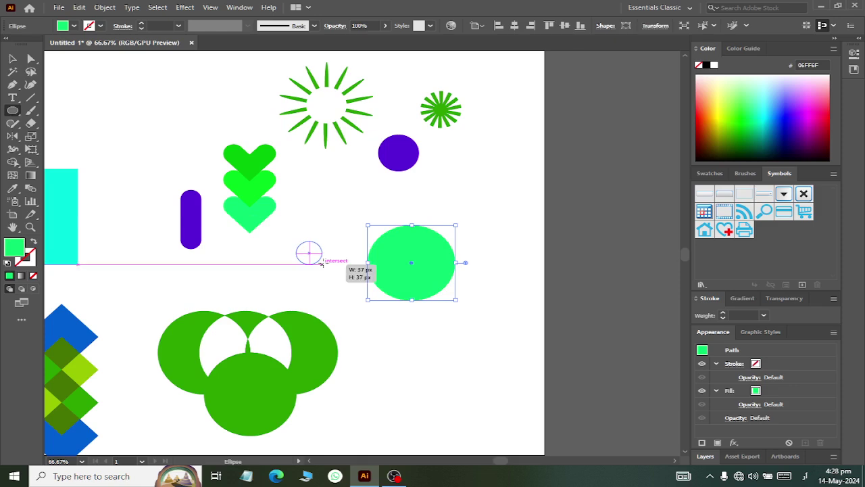
{"action": "left_click_drag", "start_coordinate": [296, 241], "coordinate": [320, 255]}
{"action": "left_click", "coordinate": [13, 59]}
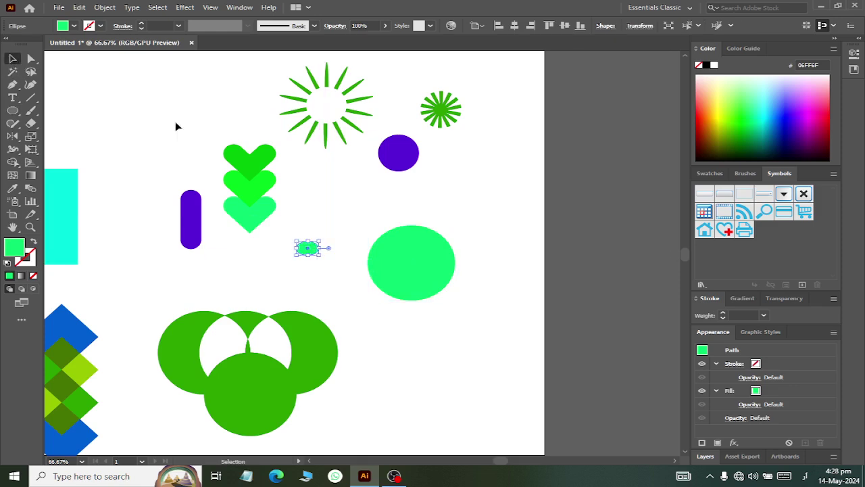
{"action": "left_click_drag", "start_coordinate": [307, 248], "coordinate": [434, 228]}
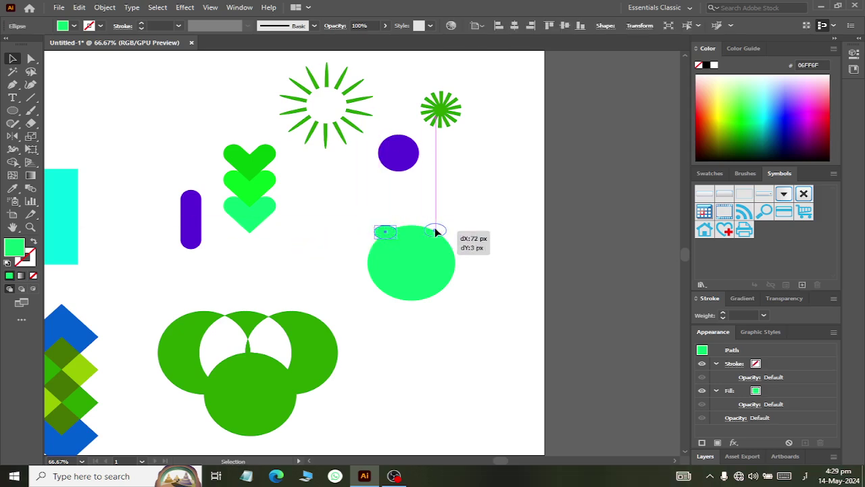
{"action": "key", "text": "a"}
{"action": "scroll", "coordinate": [493, 202], "scroll_direction": "up", "scroll_amount": 3}
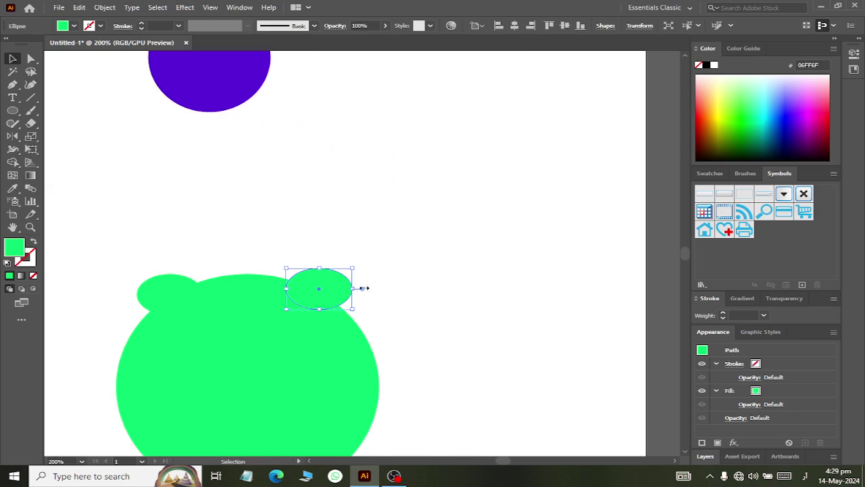
{"action": "key", "text": "Delete"}
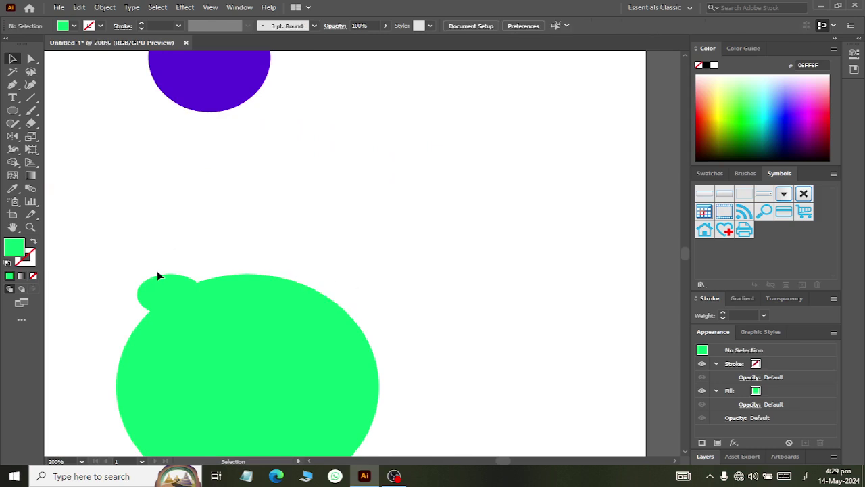
- Mirror a copy of the ear across the head's centre for the right ear
{"action": "left_click", "coordinate": [143, 297]}
{"action": "left_click", "coordinate": [12, 136]}
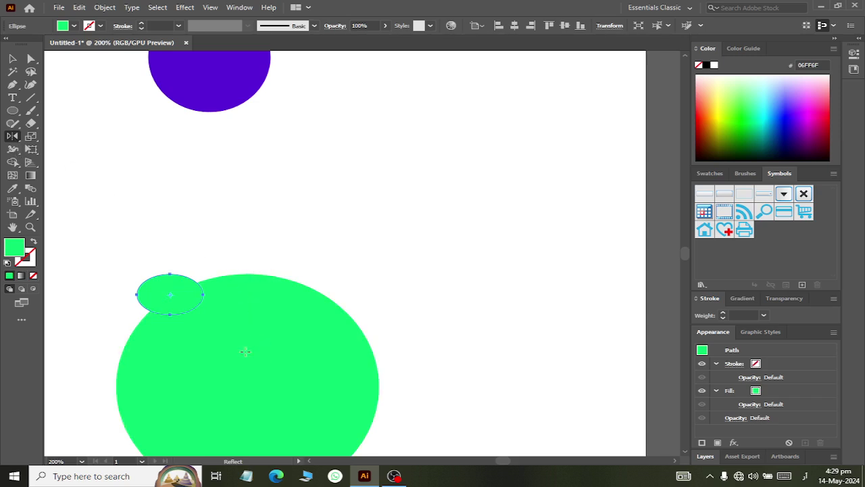
{"action": "left_click", "coordinate": [248, 385], "text": "alt"}
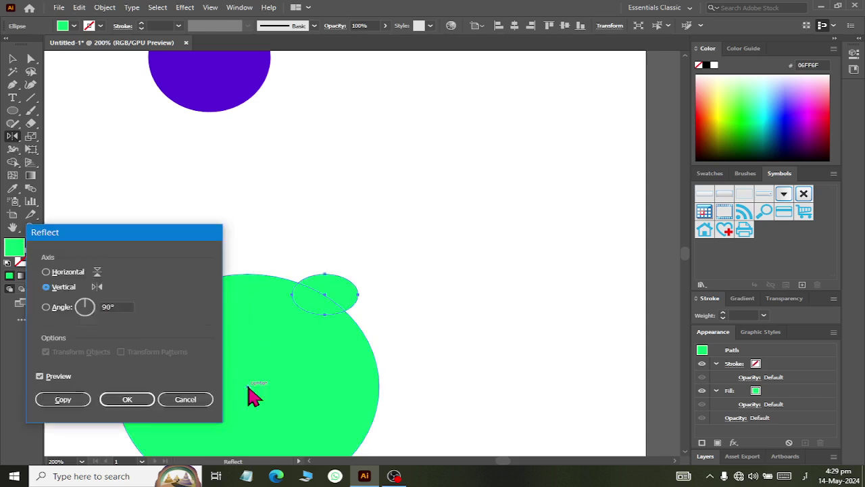
{"action": "left_click", "coordinate": [63, 398]}
{"action": "left_click", "coordinate": [12, 59]}
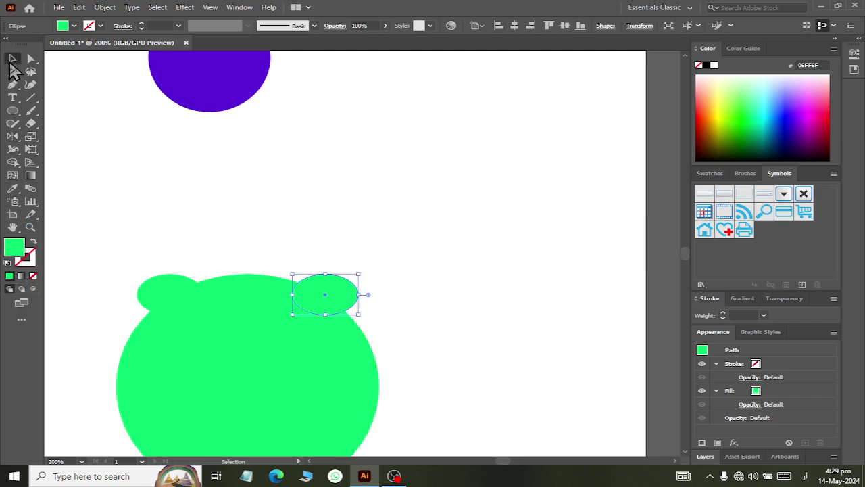
{"action": "left_click", "coordinate": [100, 202]}
- Draw a wide ellipse and move it up to overlap the head's bottom
{"action": "left_click_drag", "start_coordinate": [100, 203], "coordinate": [428, 376]}
{"action": "scroll", "coordinate": [262, 162], "scroll_direction": "down", "scroll_amount": 2}
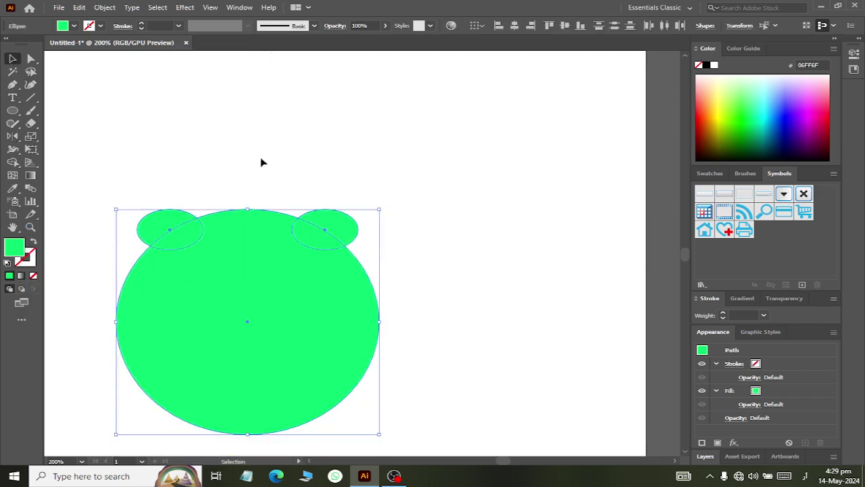
{"action": "left_click", "coordinate": [12, 110]}
{"action": "scroll", "coordinate": [245, 359], "scroll_direction": "down", "scroll_amount": 2}
{"action": "mouse_move", "coordinate": [191, 364]}
{"action": "left_mouse_down"}
{"action": "mouse_move", "coordinate": [273, 400]}
{"action": "mouse_move", "coordinate": [309, 404]}
{"action": "left_mouse_up"}
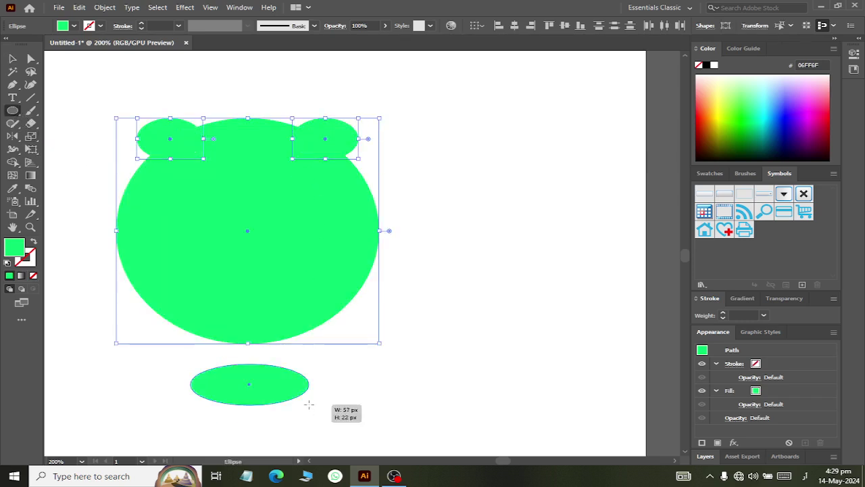
{"action": "left_click", "coordinate": [12, 59]}
{"action": "left_click_drag", "start_coordinate": [249, 383], "coordinate": [253, 350]}
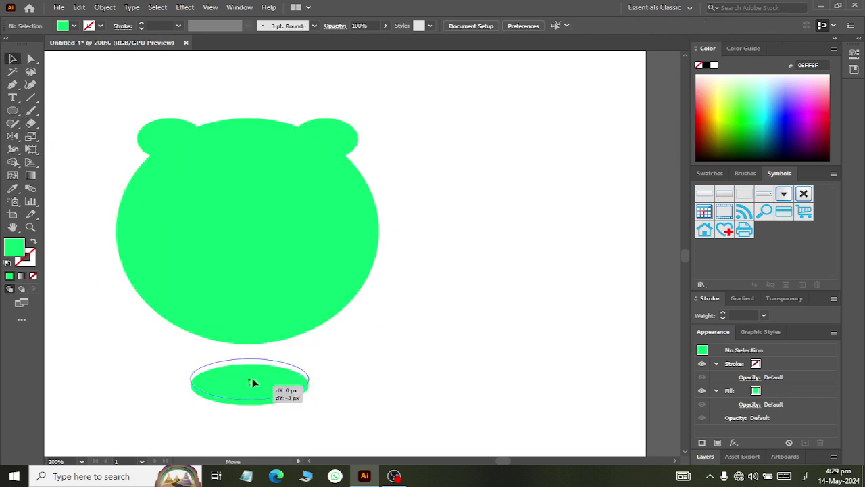
{"action": "left_click", "coordinate": [286, 406]}
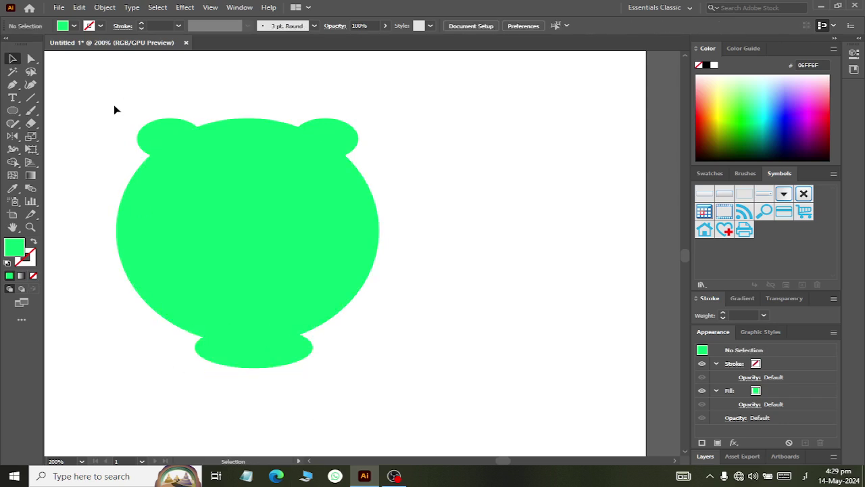
- Shape Builder-merge head, both ears and bottom ellipse into one bear head, then nudge it up-right
{"action": "left_click_drag", "start_coordinate": [114, 106], "coordinate": [384, 396]}
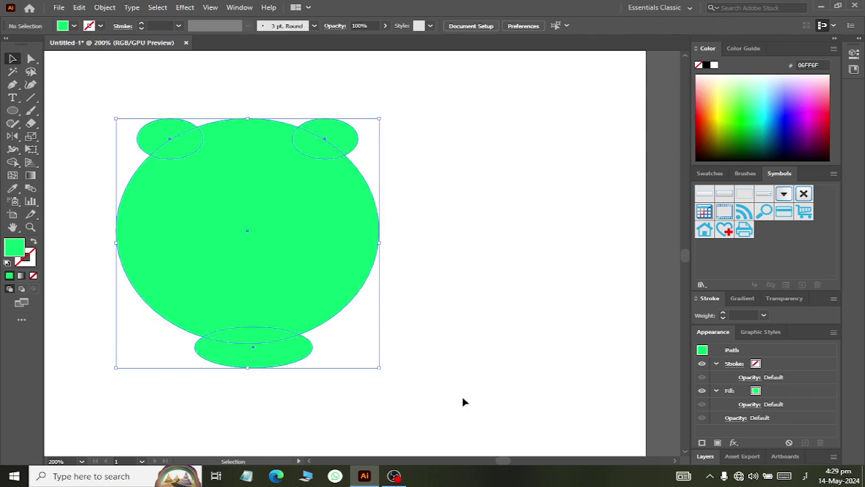
{"action": "left_click", "coordinate": [13, 162]}
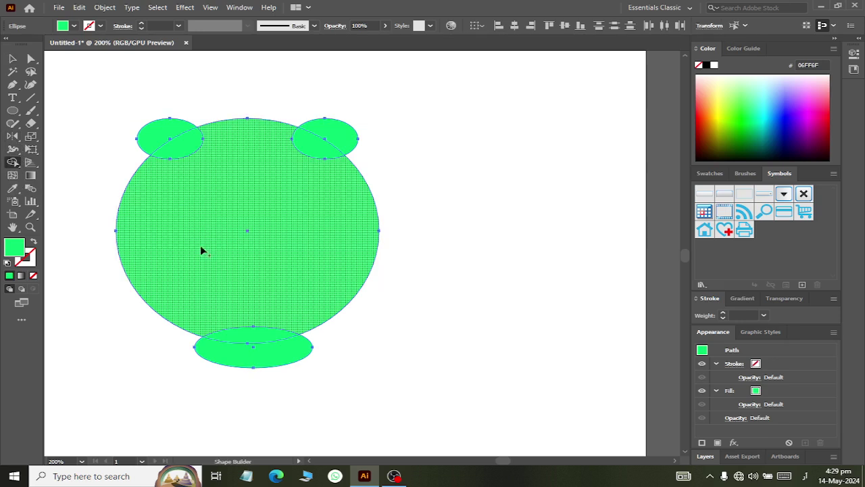
{"action": "mouse_move", "coordinate": [202, 251]}
{"action": "left_mouse_down"}
{"action": "mouse_move", "coordinate": [333, 137]}
{"action": "mouse_move", "coordinate": [261, 359]}
{"action": "left_mouse_up"}
{"action": "left_click", "coordinate": [13, 60]}
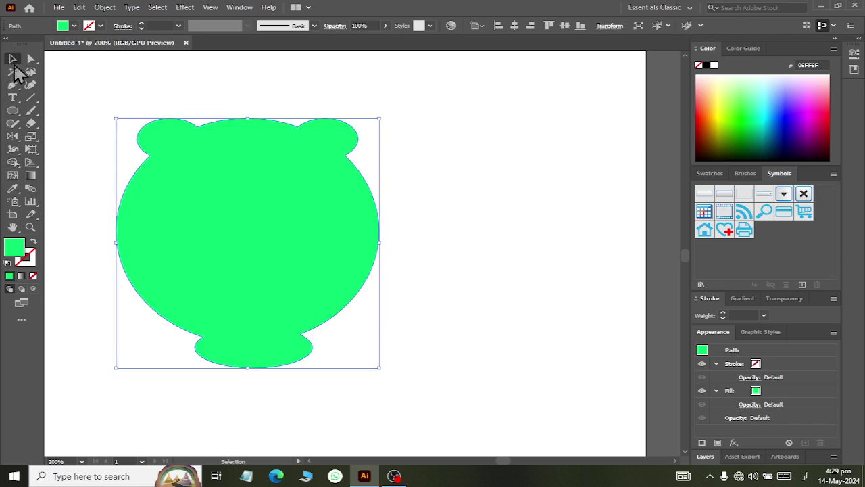
{"action": "left_click_drag", "start_coordinate": [223, 221], "coordinate": [247, 199]}
{"action": "left_click", "coordinate": [421, 214]}
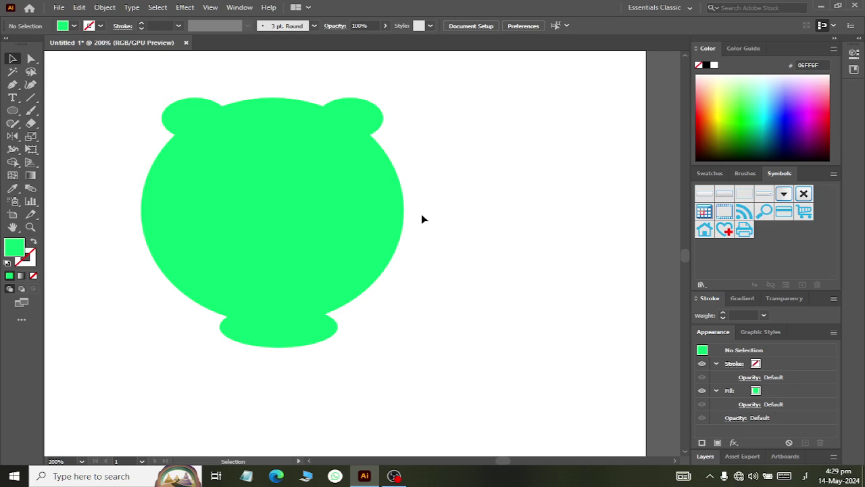
- Zoom out to 50% and pan to show the SHAPE BUILDER title and rectangle group
{"action": "key", "text": "ctrl+minus"}
{"action": "key", "text": "ctrl+minus"}
{"action": "key", "text": "ctrl+minus"}
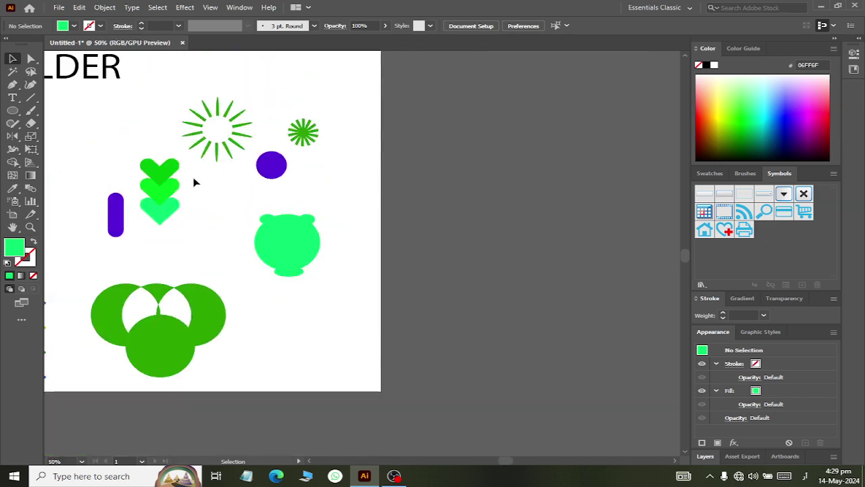
{"action": "scroll", "coordinate": [183, 125], "scroll_direction": "left", "scroll_amount": 5}
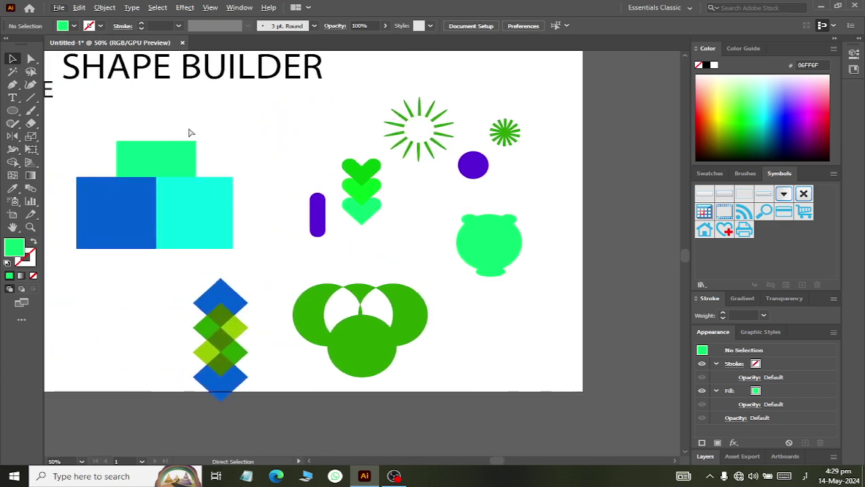
{"action": "scroll", "coordinate": [191, 132], "scroll_direction": "left", "scroll_amount": 3}
{"action": "scroll", "coordinate": [191, 132], "scroll_direction": "up", "scroll_amount": 1}
{"action": "scroll", "coordinate": [192, 133], "scroll_direction": "up", "scroll_amount": 3}
{"action": "scroll", "coordinate": [197, 132], "scroll_direction": "left", "scroll_amount": 2}
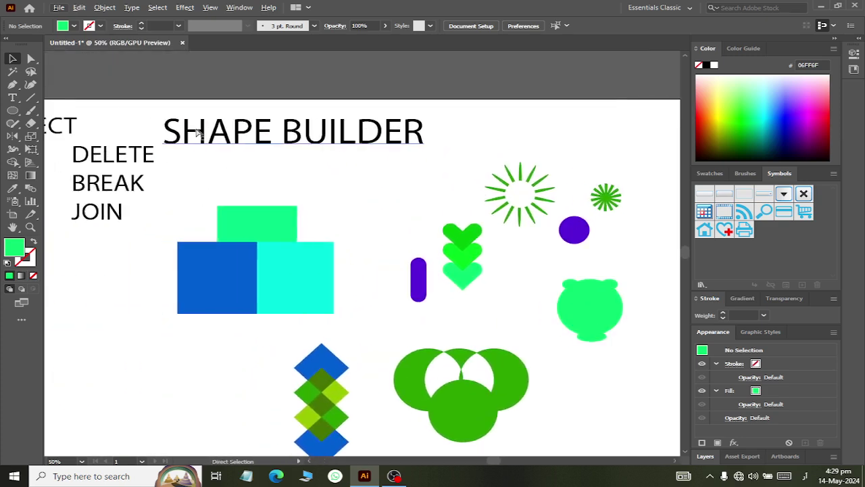
{"action": "scroll", "coordinate": [196, 133], "scroll_direction": "left", "scroll_amount": 1}
{"action": "scroll", "coordinate": [198, 136], "scroll_direction": "down", "scroll_amount": 2}
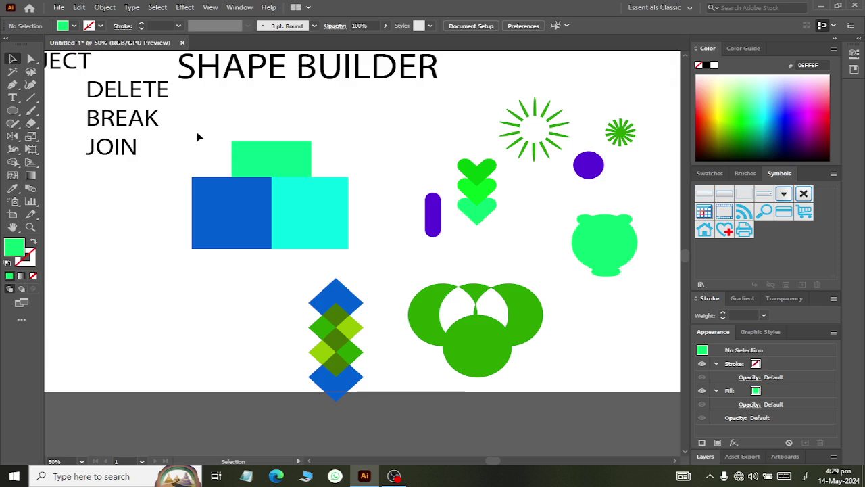
- Draw a 110 px circle next to the green, blue and cyan rectangles
{"action": "left_click", "coordinate": [12, 110]}
{"action": "mouse_move", "coordinate": [73, 225]}
{"action": "left_mouse_down"}
{"action": "mouse_move", "coordinate": [129, 276]}
{"action": "mouse_move", "coordinate": [267, 197]}
{"action": "left_mouse_up"}
{"action": "left_click", "coordinate": [12, 59]}
{"action": "left_click", "coordinate": [85, 192]}
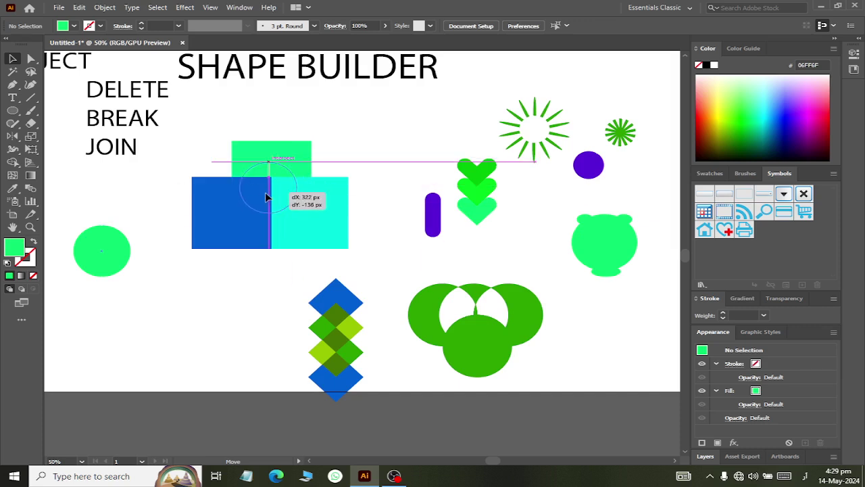
- Select the circle with the rectangles and Shape Builder-remove the circle region, leaving a hole
{"action": "left_click_drag", "start_coordinate": [333, 268], "coordinate": [345, 261]}
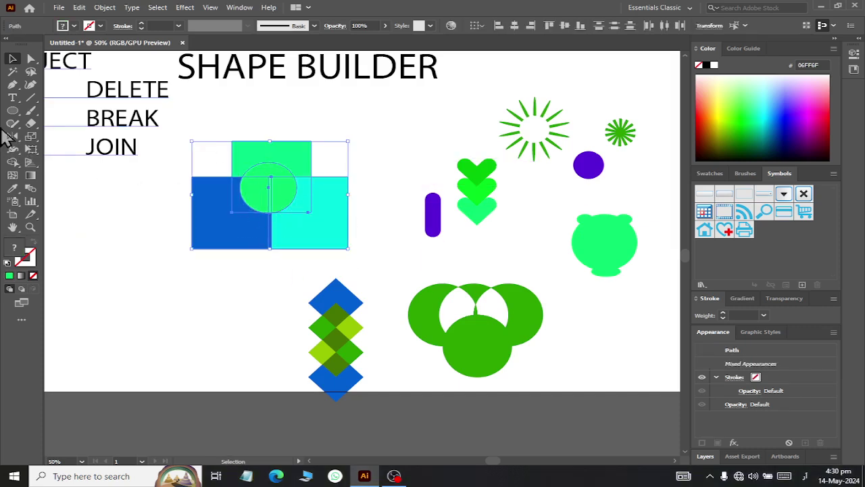
{"action": "left_click", "coordinate": [12, 162]}
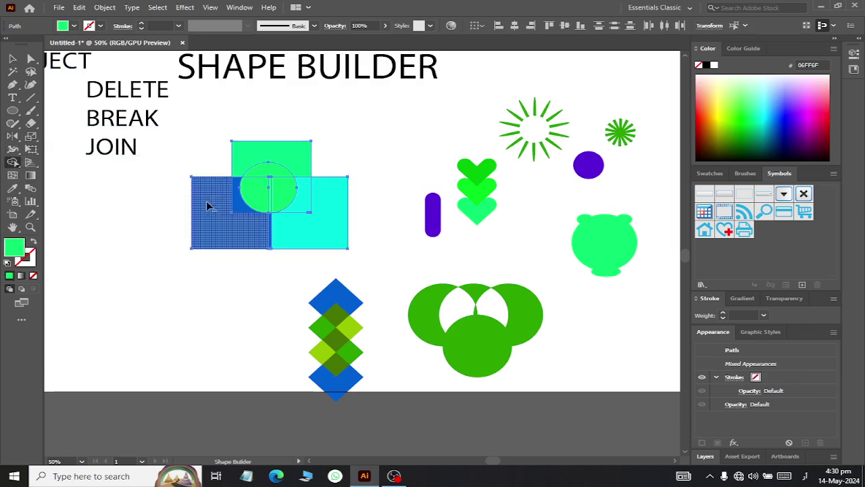
{"action": "left_click", "coordinate": [265, 196], "text": "alt"}
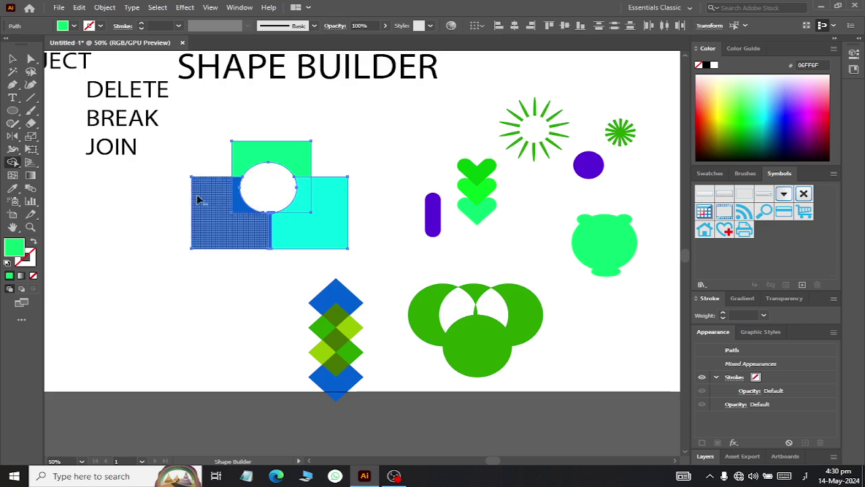
{"action": "left_click", "coordinate": [12, 59]}
{"action": "left_click", "coordinate": [108, 212]}
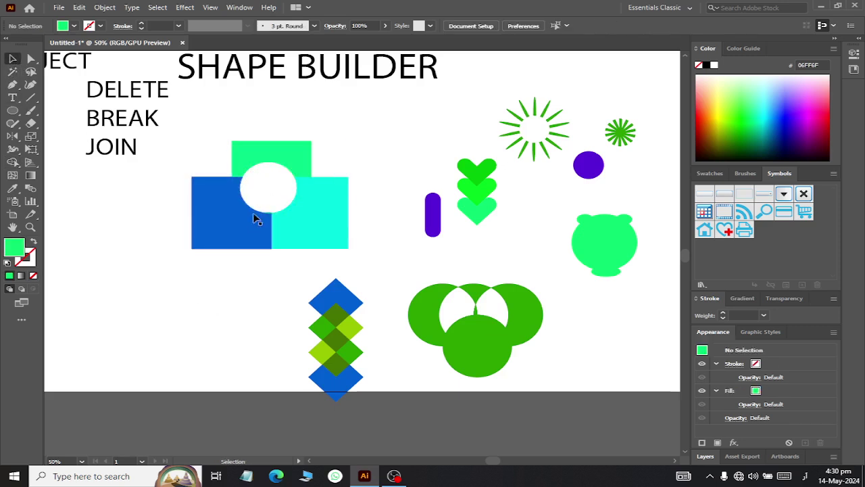